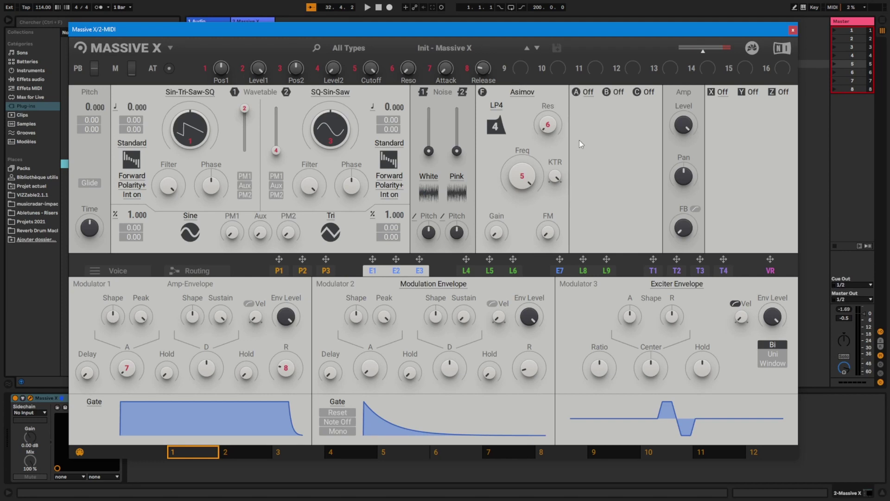
Audition presets from the New in 1.3 category, including Cloud Air, Funk One and Noise Bells.
click(463, 49)
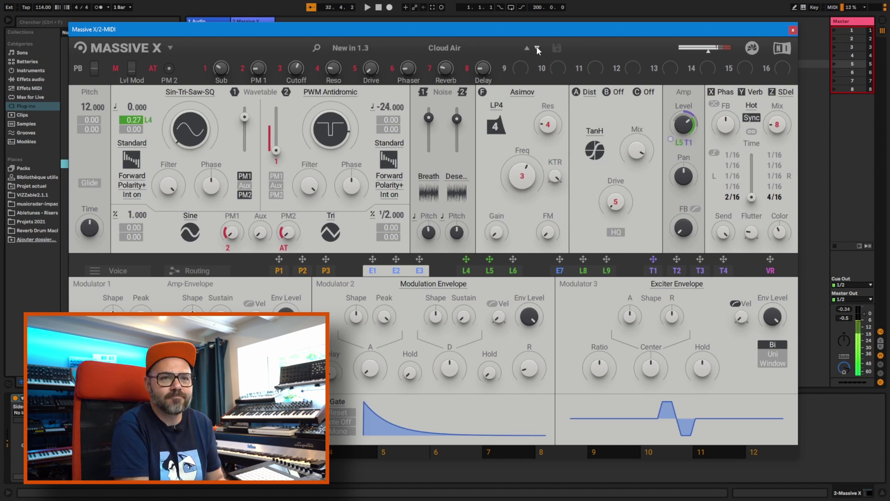
click(537, 48)
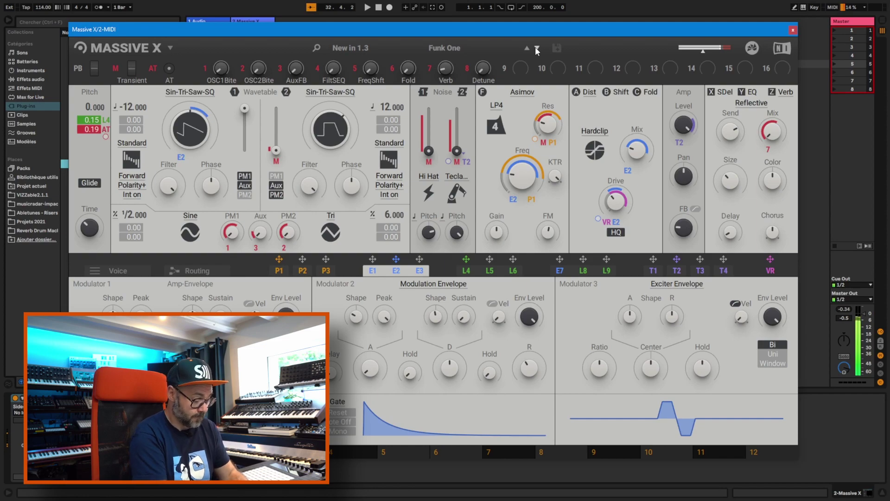
click(537, 48)
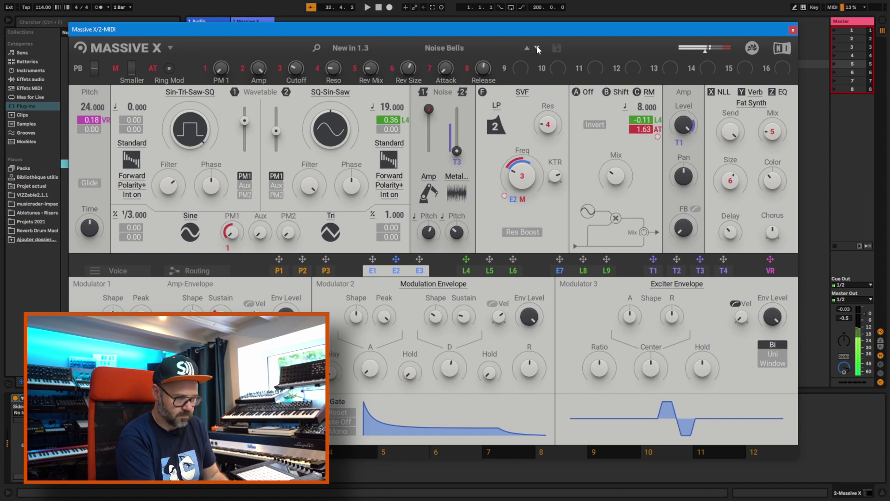
click(537, 48)
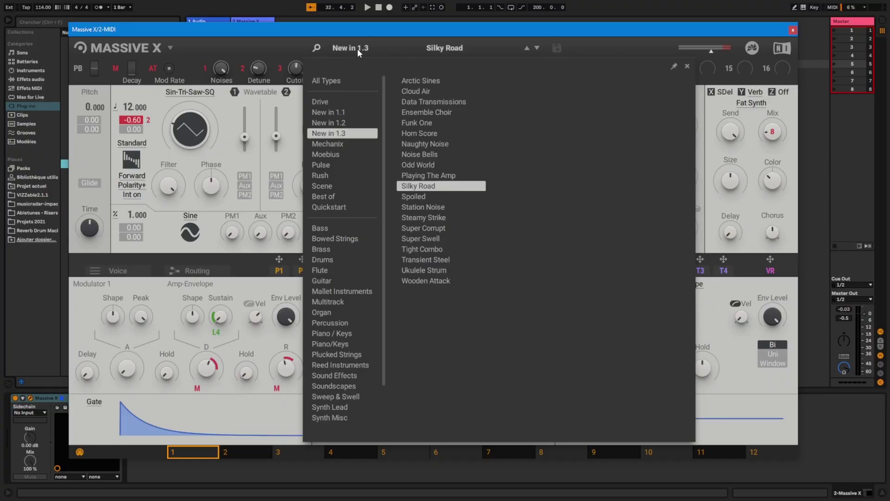
Switch to the Moebius preset category and audition its presets in order from 1st Cypher Tribe through Airzz.
click(357, 48)
click(357, 49)
click(332, 155)
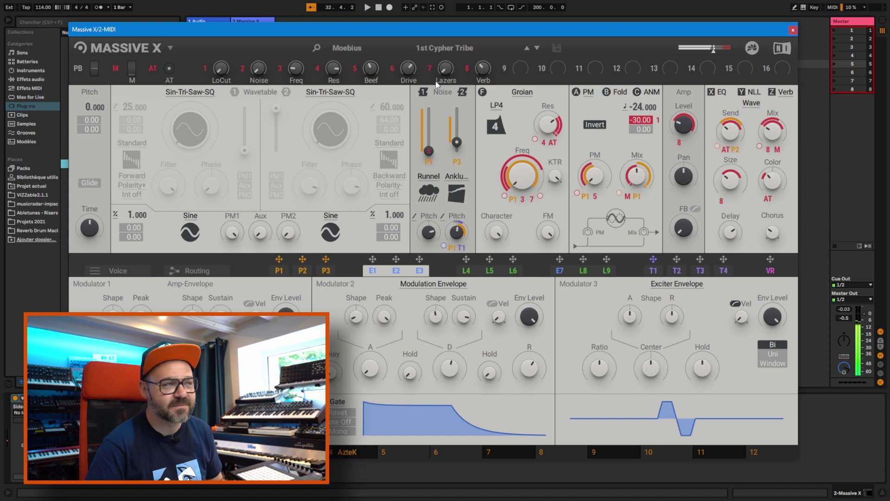
click(538, 49)
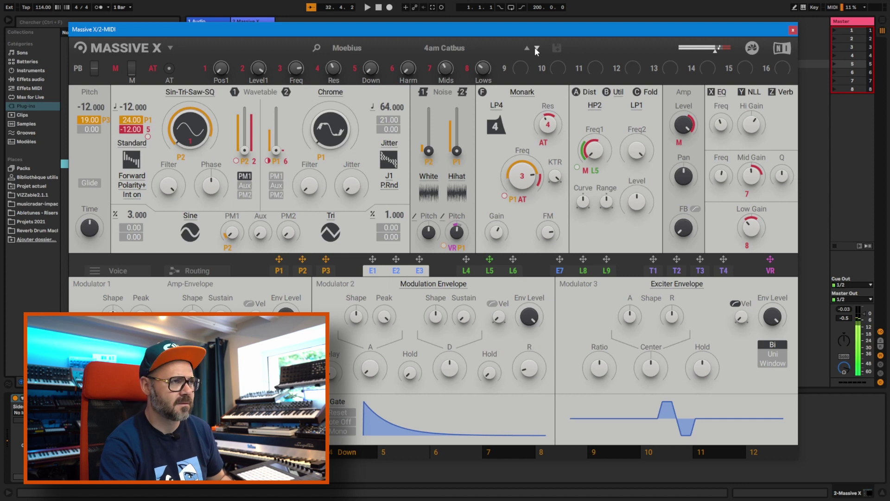
click(537, 49)
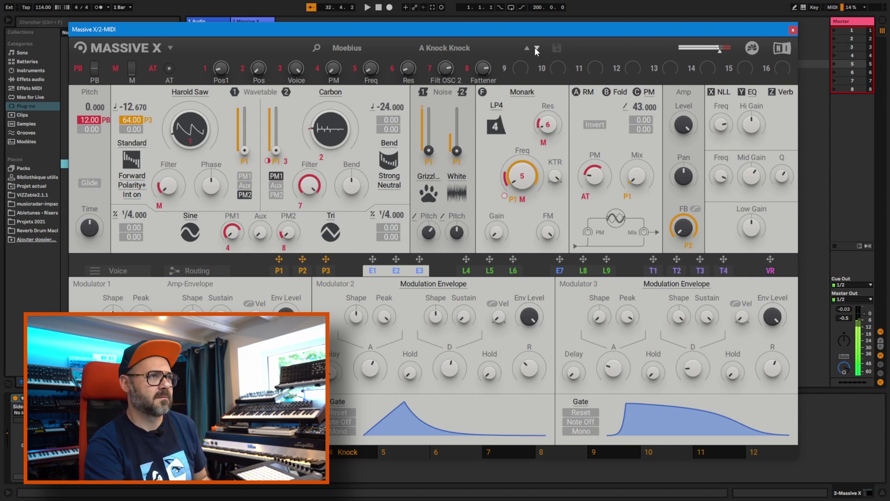
click(537, 48)
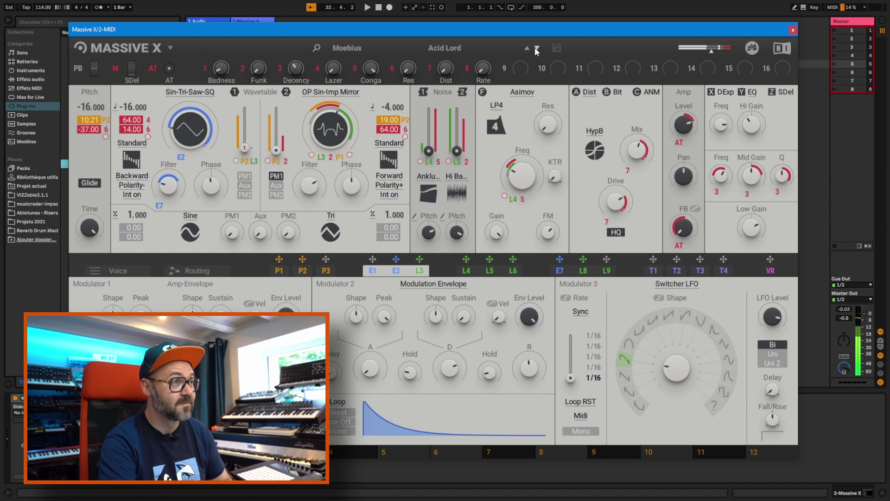
click(536, 48)
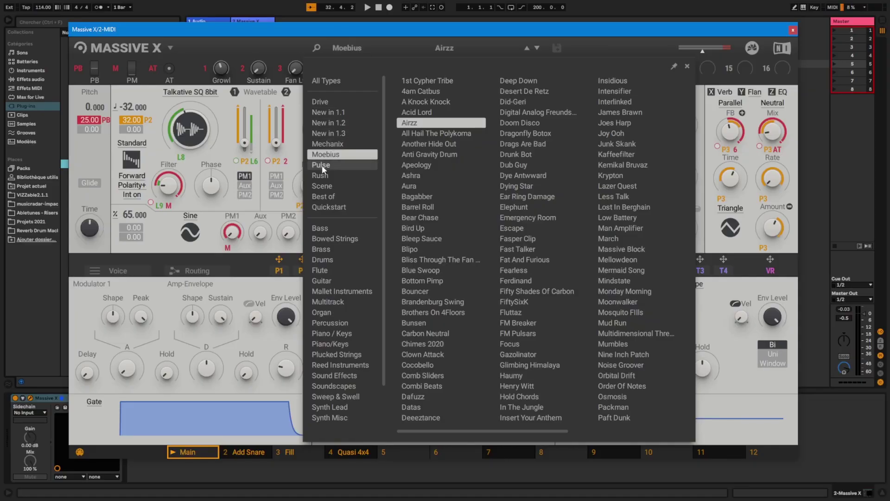
Load the Acti Tube preset from the Pulse category and adjust its filter frequency.
click(322, 165)
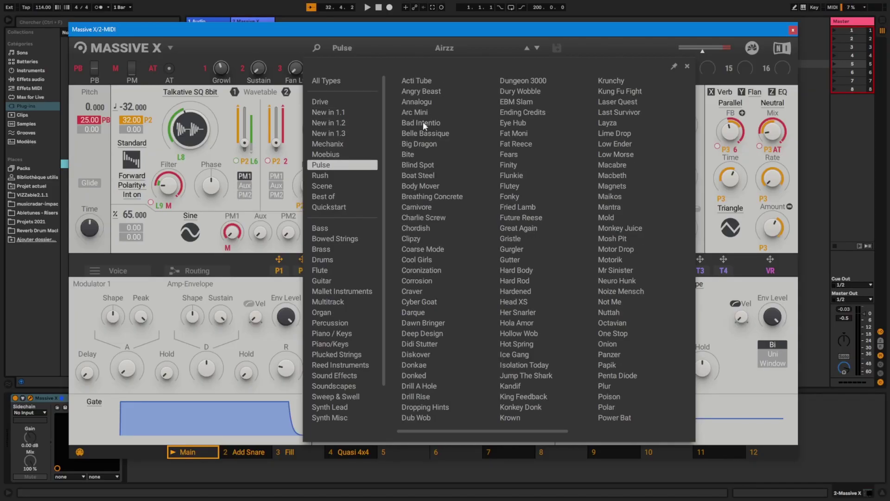
click(419, 80)
click(241, 202)
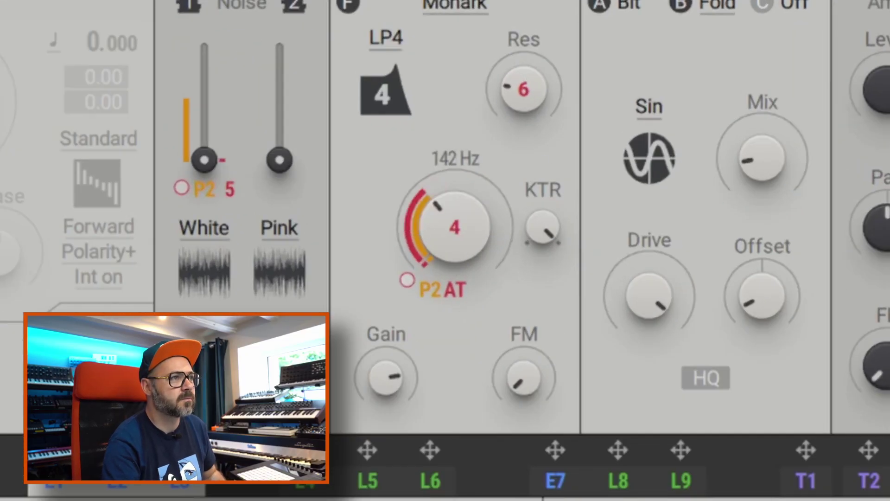
mouse_move(455, 227)
mouse_down()
mouse_move(454, 209)
mouse_move(455, 250)
mouse_move(455, 214)
mouse_move(461, 229)
mouse_up()
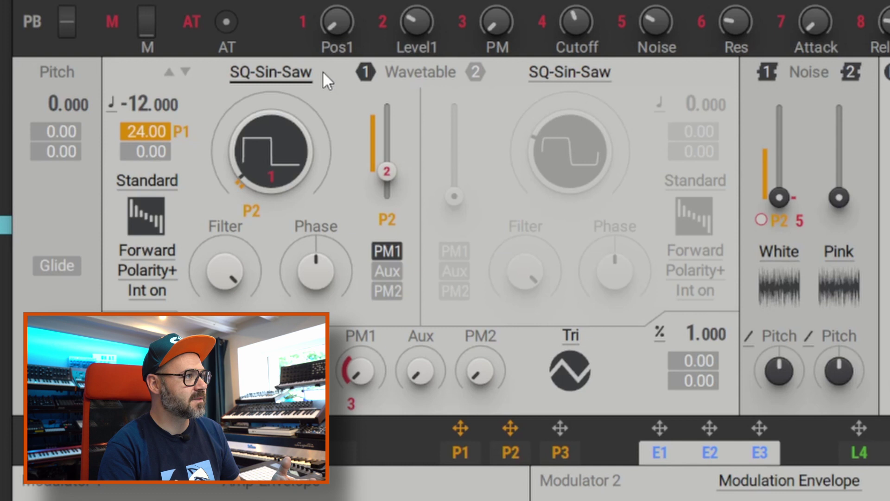
Turn down the Filter amount of the first wavetable oscillator.
click(271, 72)
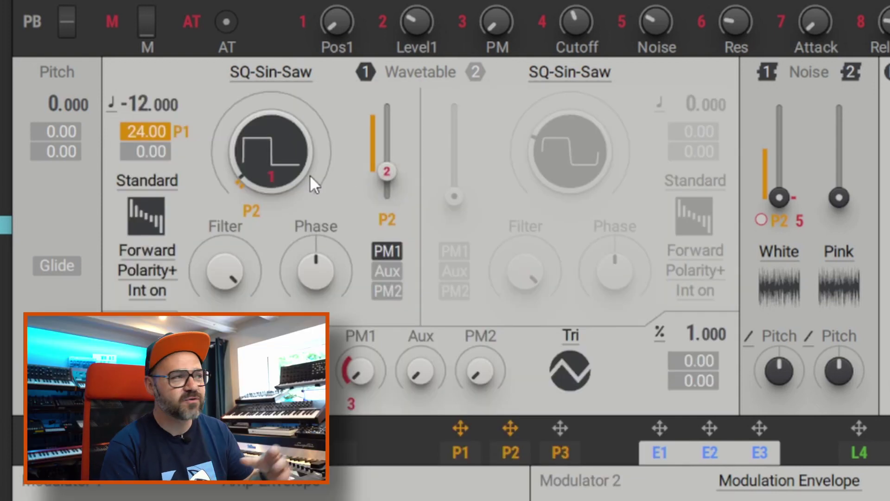
mouse_move(226, 272)
mouse_move(226, 271)
mouse_down()
mouse_move(226, 294)
mouse_move(226, 262)
mouse_up()
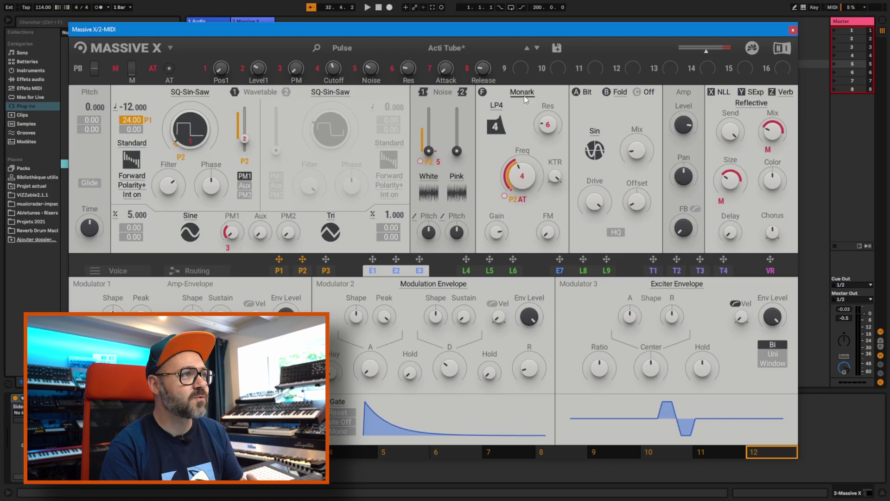
Change the filter model to Comb and switch on the second wavetable oscillator.
click(522, 93)
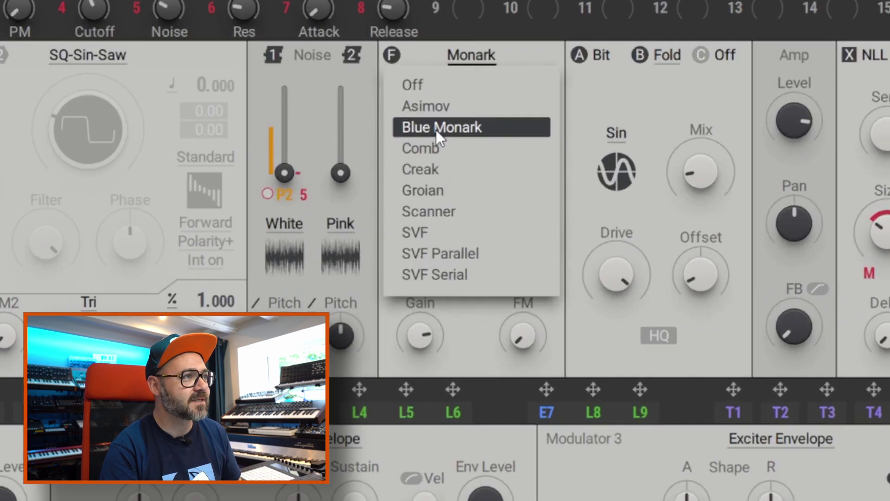
click(497, 138)
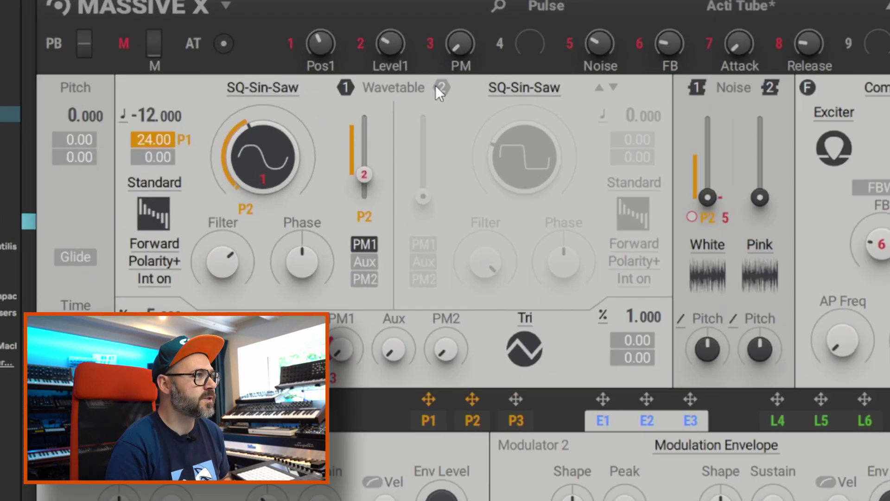
click(286, 92)
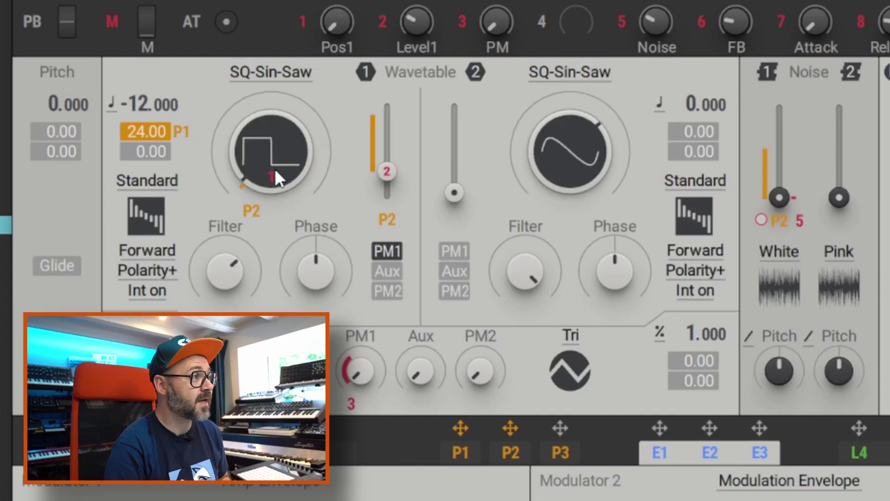
Load the Caspamonics A wavetable from Harmonics into the first oscillator and set its wavetable mode to Bend.
drag(275, 168, 275, 153)
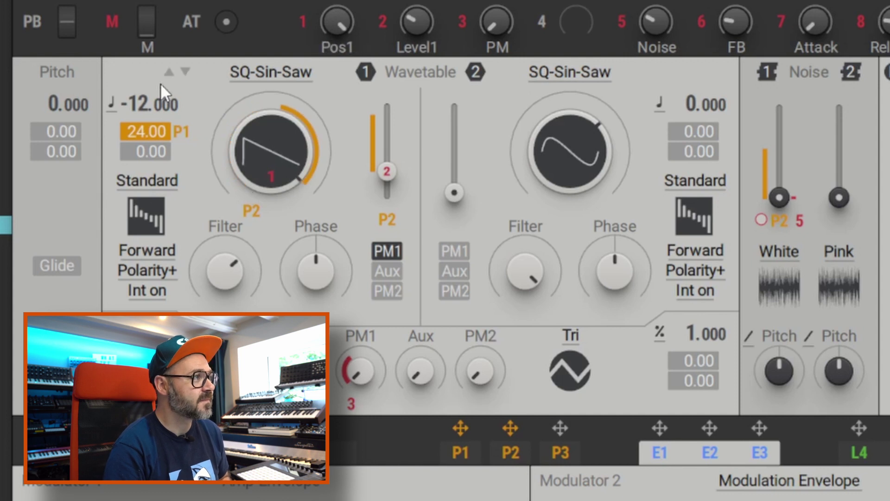
click(262, 82)
click(182, 182)
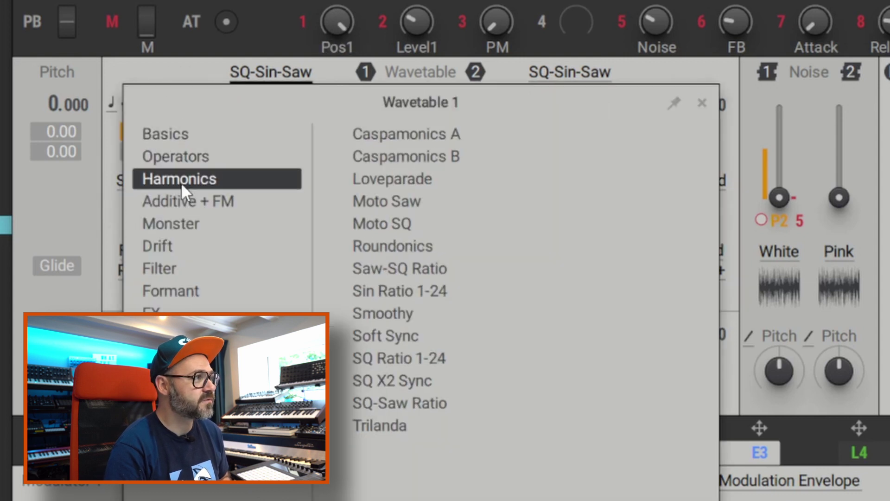
click(453, 134)
drag(260, 143, 299, 84)
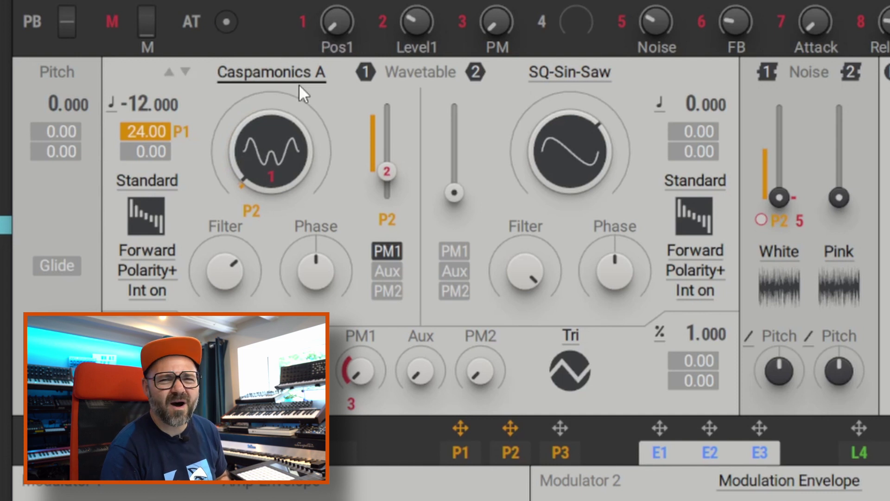
click(144, 180)
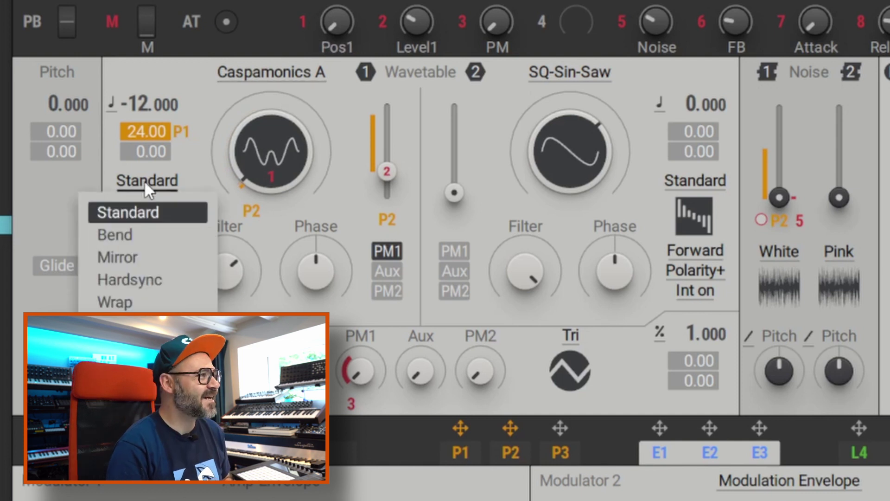
click(123, 235)
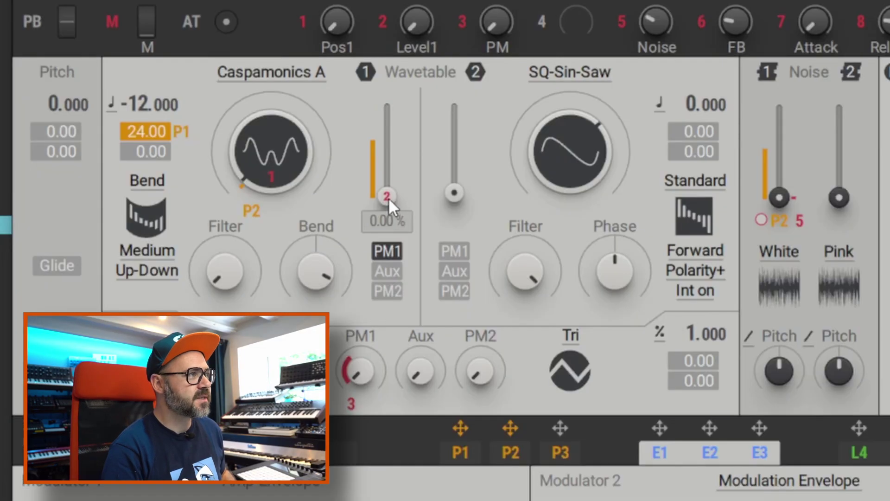
Lower the first wavetable oscillator's level to 0% and switch off both wavetable oscillators.
mouse_move(246, 151)
drag(386, 180, 387, 195)
click(367, 73)
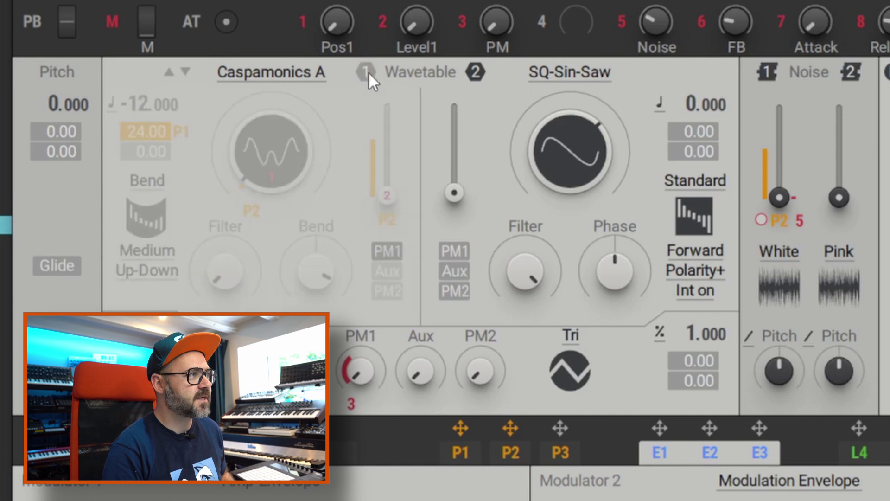
click(478, 71)
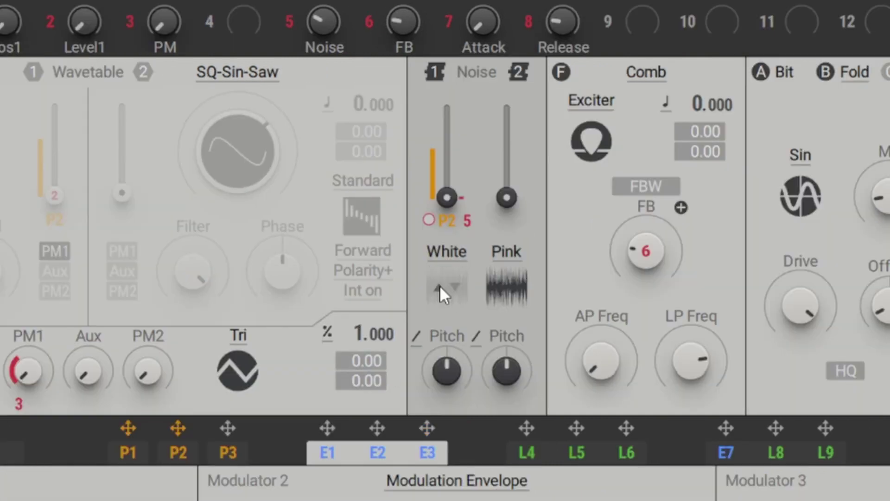
Load the static Waterfall noise into the first noise slot and raise its level slightly.
click(438, 251)
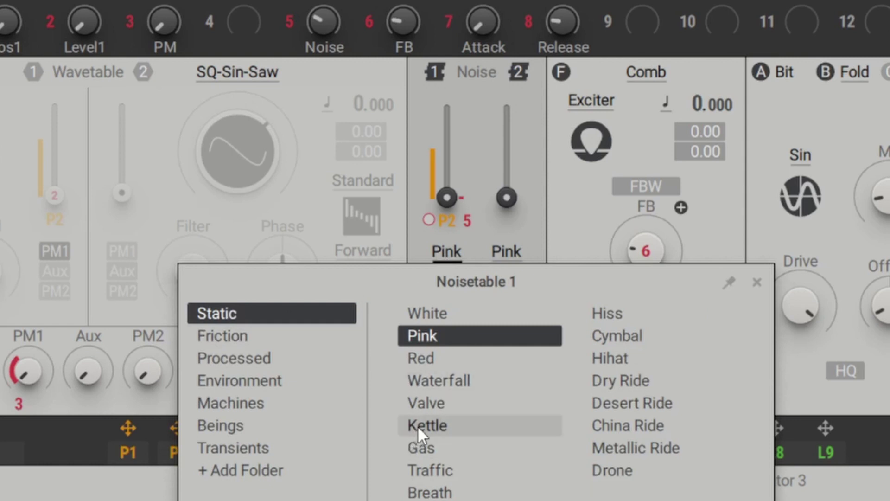
click(435, 382)
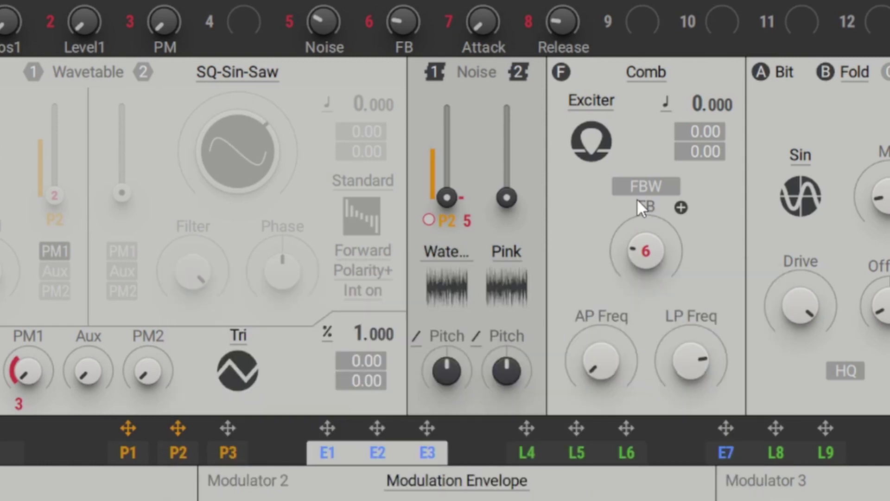
mouse_move(449, 197)
mouse_down()
mouse_move(449, 168)
mouse_move(450, 184)
mouse_up()
Try the Kettle and Gas noises, as well as Breaking Ice from Friction, in the first noise slot.
click(450, 275)
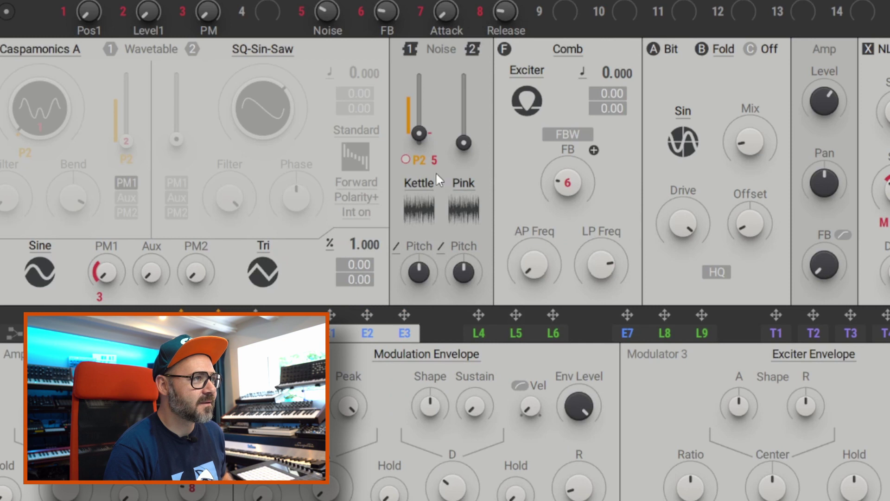
mouse_move(429, 184)
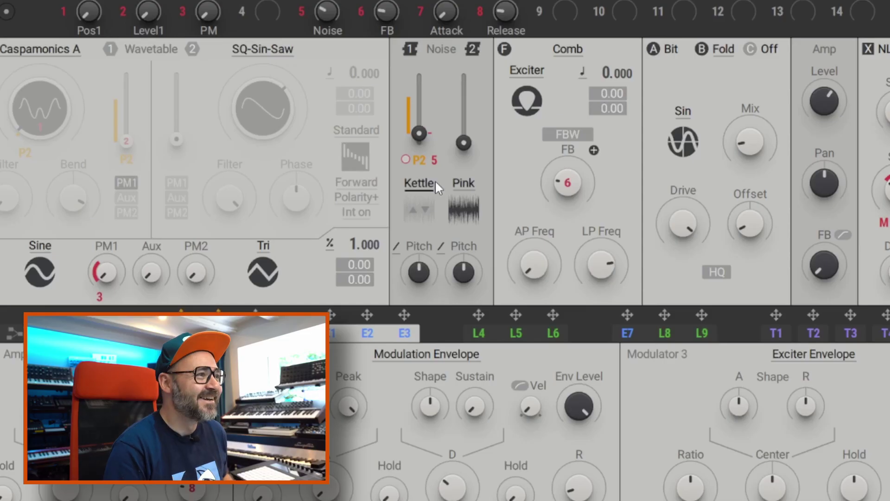
click(435, 182)
click(409, 327)
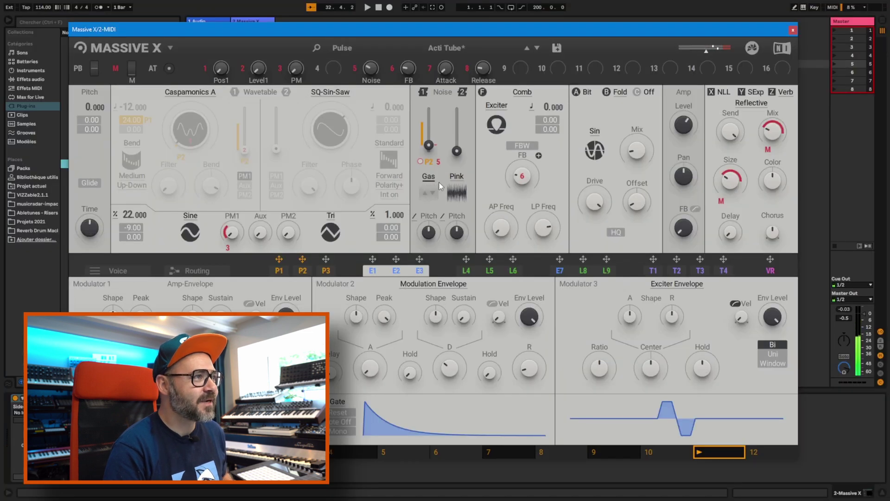
click(439, 182)
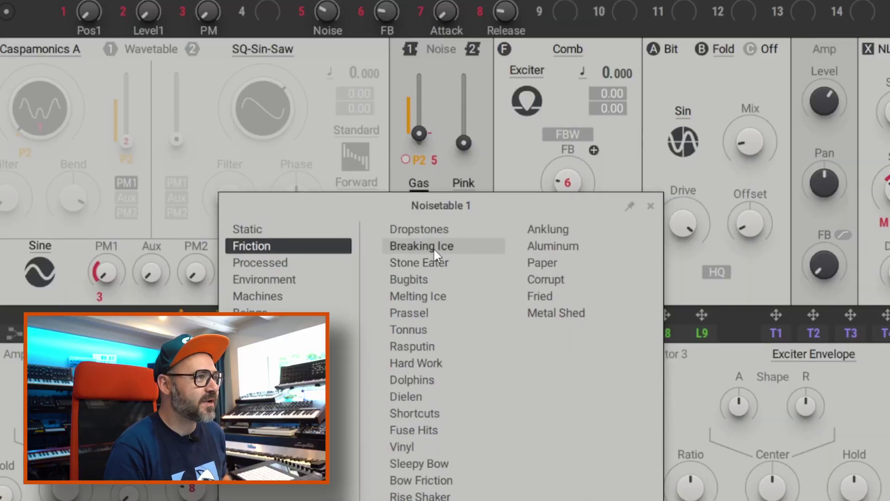
click(434, 247)
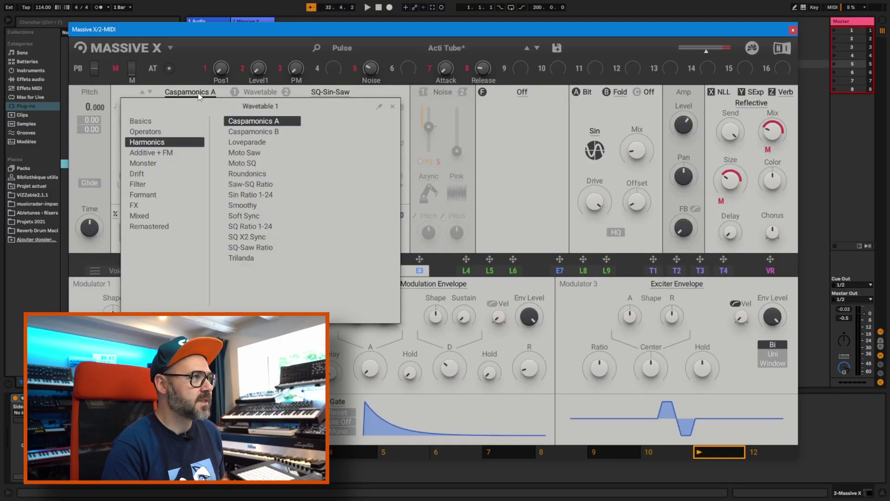
Load the Harold Saw wavetable from Basics into the first wavetable oscillator and switch that oscillator on.
click(191, 92)
key(Up)
key(Up)
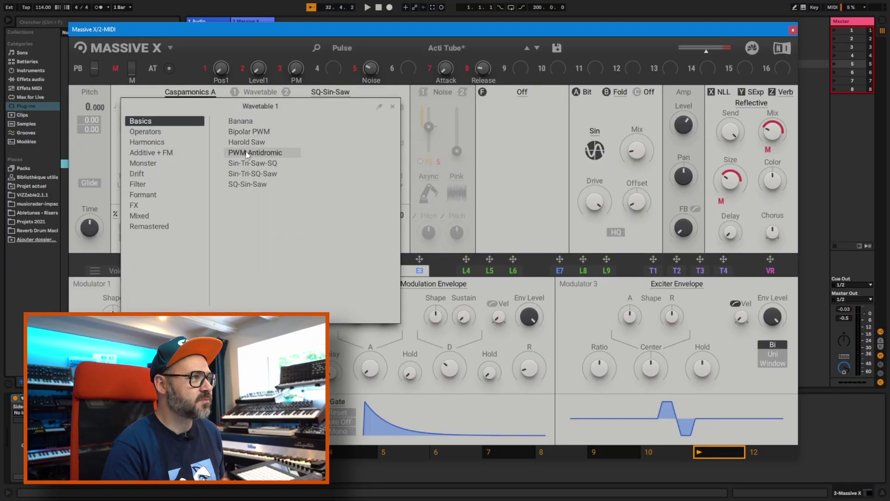
click(257, 144)
click(235, 92)
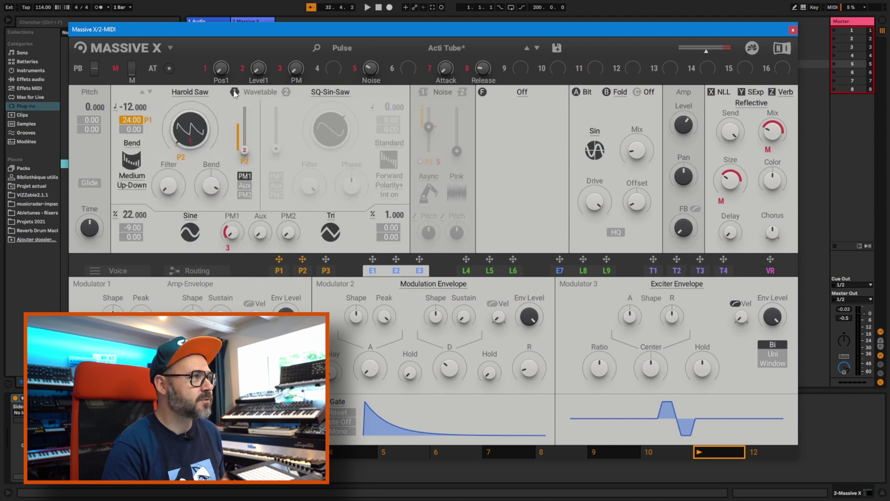
Raise the first oscillator's level, shift its wavetable position and set its mode to Standard.
drag(191, 141, 245, 125)
click(131, 144)
click(129, 157)
Reactivate the filter by choosing a filter model and turn down its main knob.
click(529, 92)
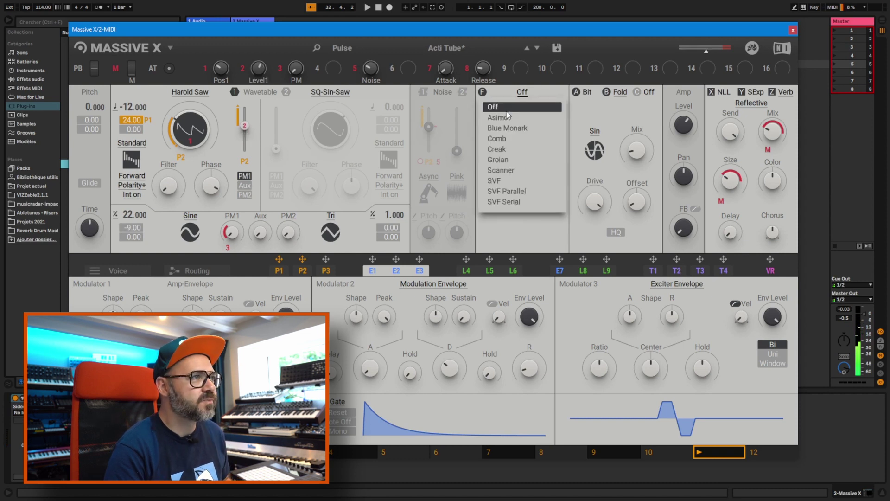
click(507, 135)
drag(522, 176, 521, 199)
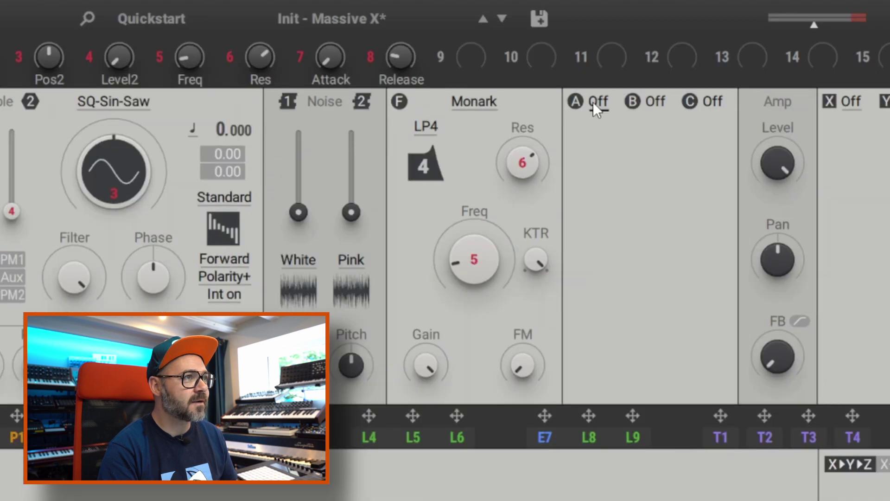
Load the Bit Crusher effect into insert slot A and raise its Crush amount.
click(597, 102)
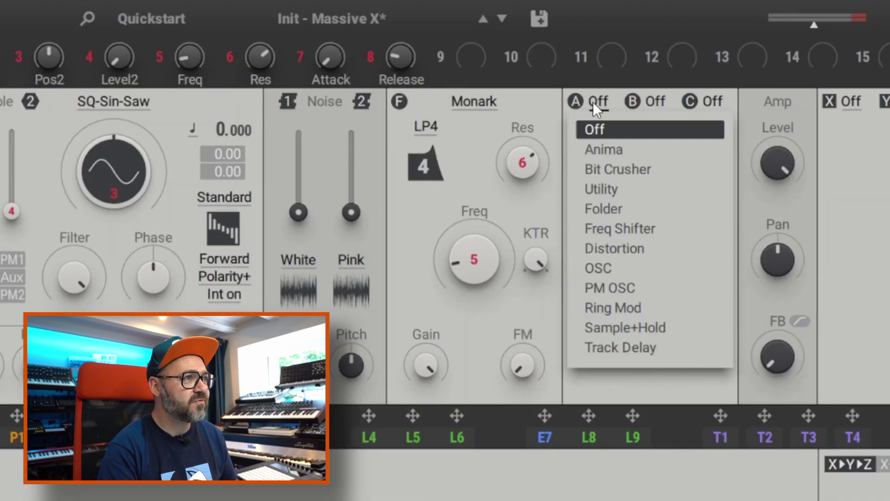
click(614, 170)
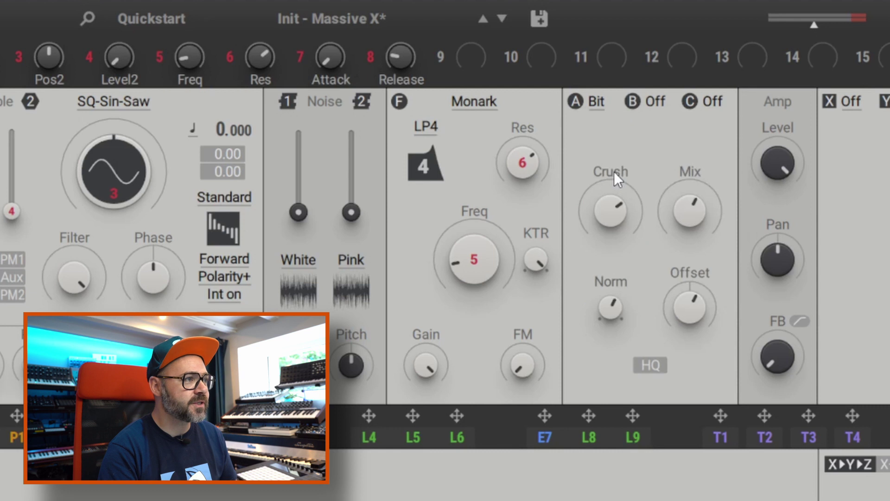
drag(614, 172, 614, 139)
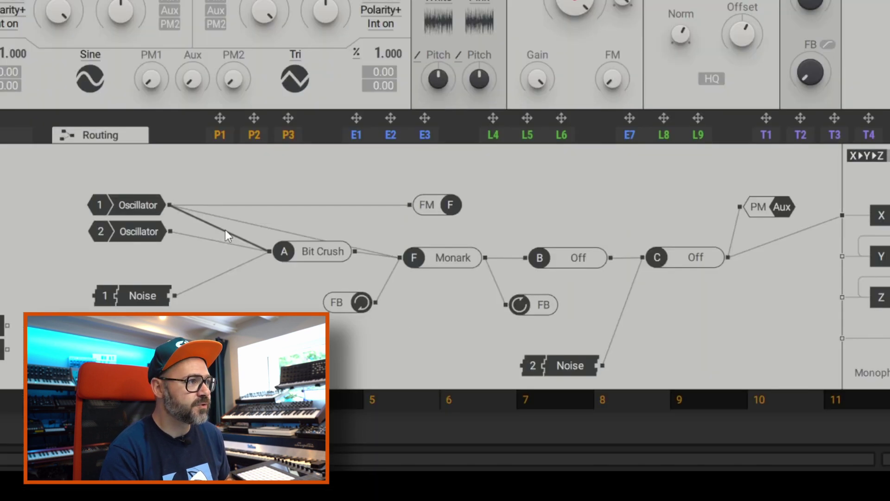
Disconnect both oscillators from the Bit Crush block in the routing diagram and route Noise 1 into insert B instead.
click(224, 242)
click(223, 272)
drag(133, 298, 524, 263)
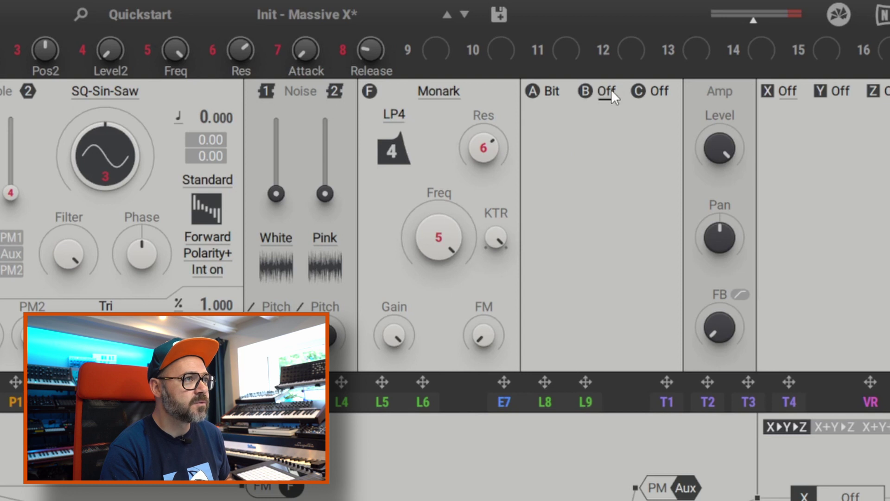
Load the Folder effect into insert slot B and raise the level of the first noise source.
click(608, 90)
click(570, 191)
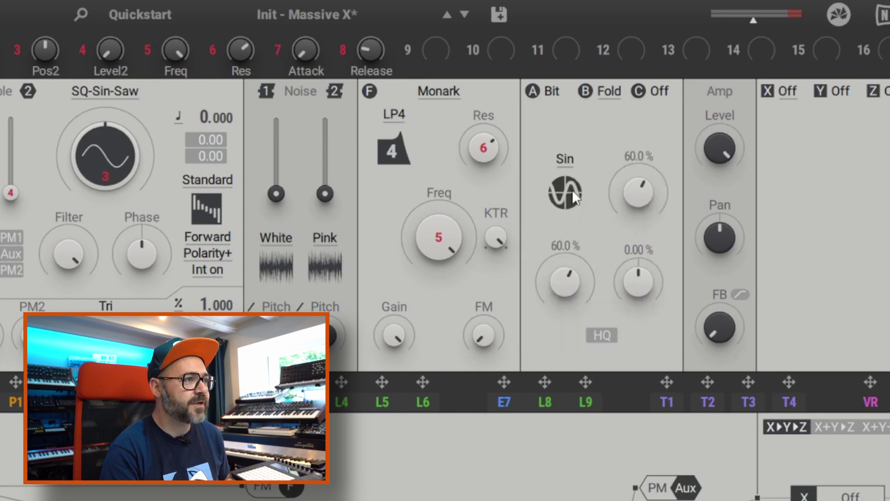
mouse_move(280, 196)
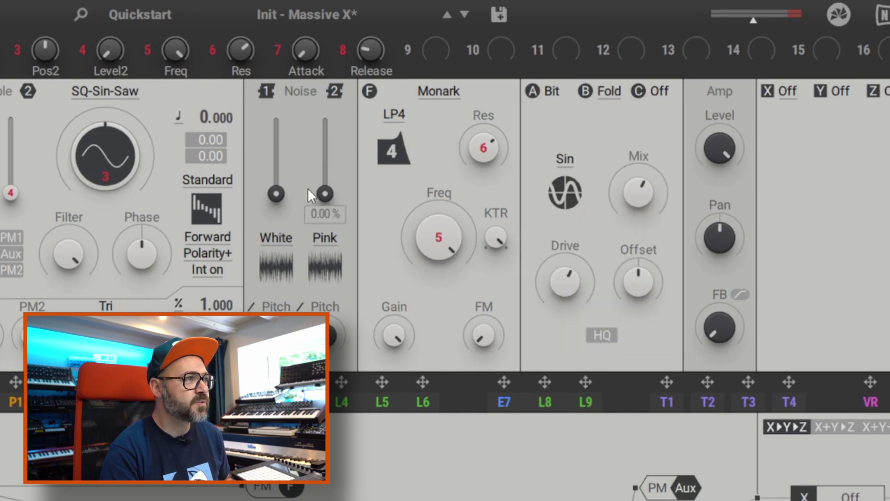
drag(280, 195, 328, 154)
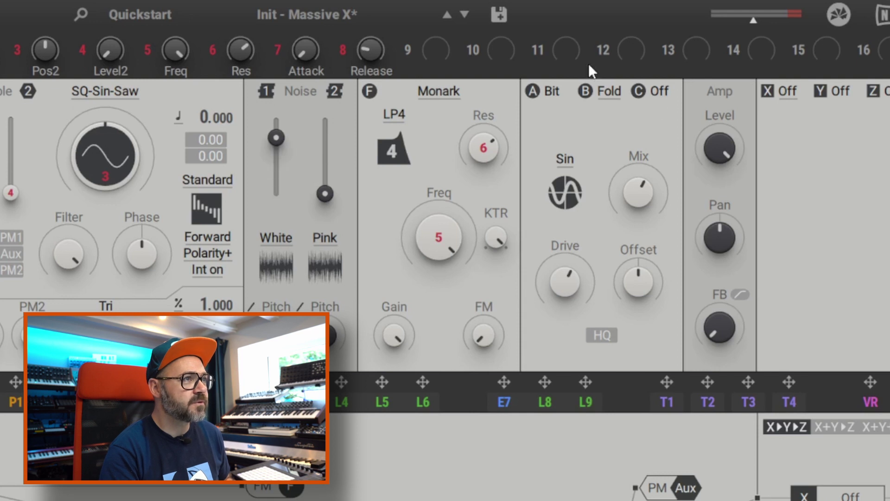
mouse_move(622, 180)
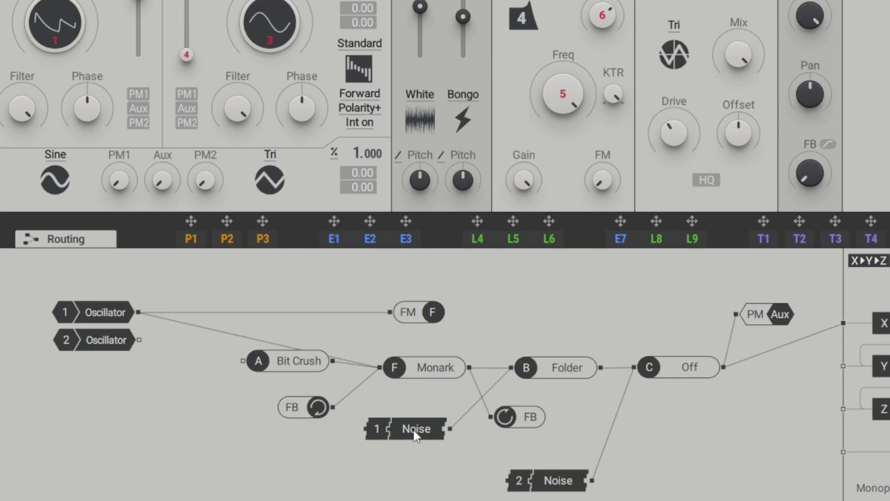
Rearrange the Noise 1, insert C and Noise 2 blocks in the routing diagram.
drag(414, 430, 339, 463)
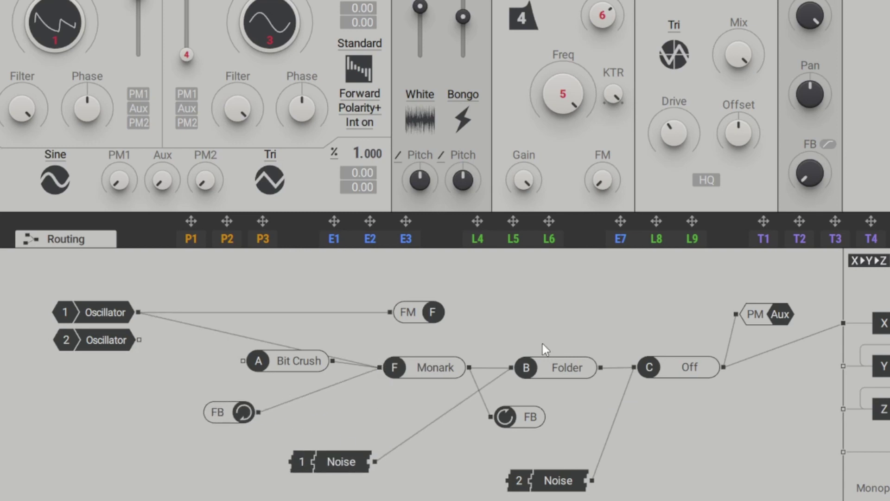
drag(659, 377, 689, 402)
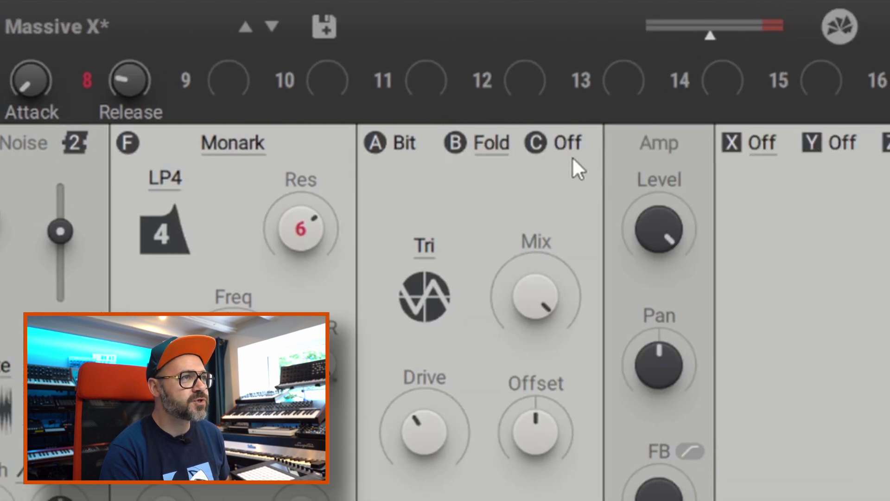
click(513, 147)
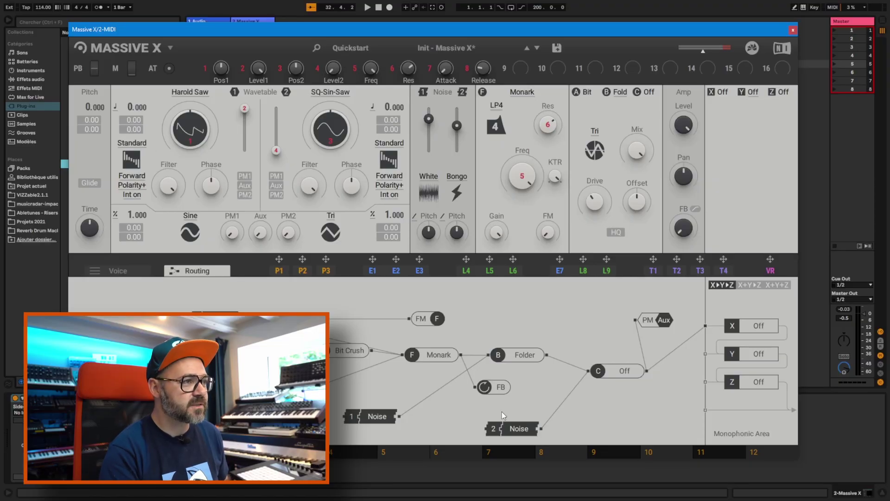
drag(523, 426, 548, 409)
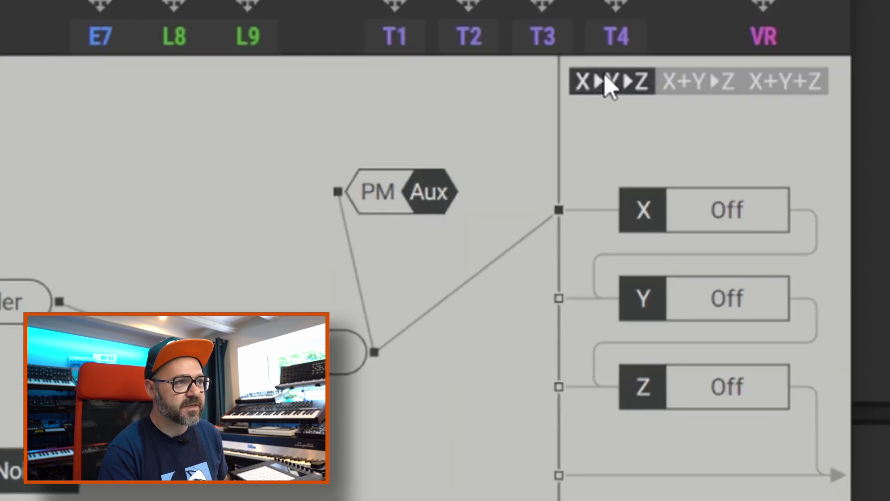
Try the X+Y▸Z effects routing and end on the fully parallel X+Y+Z arrangement.
click(705, 82)
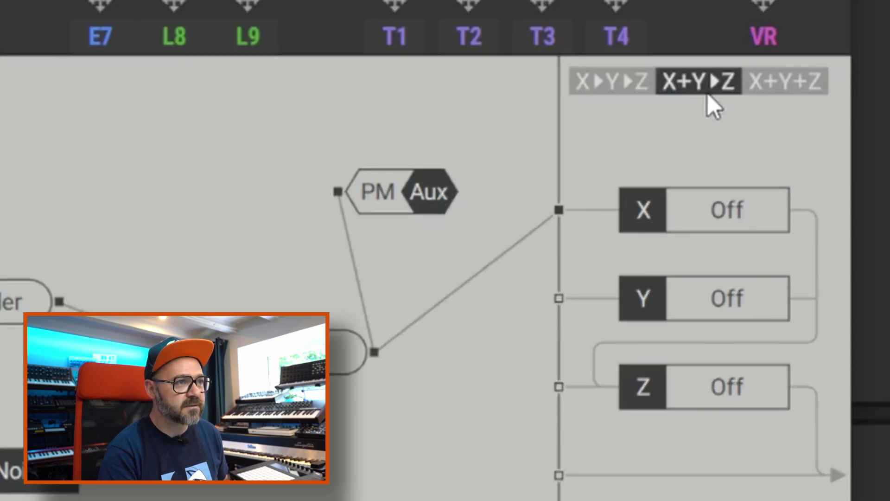
click(793, 89)
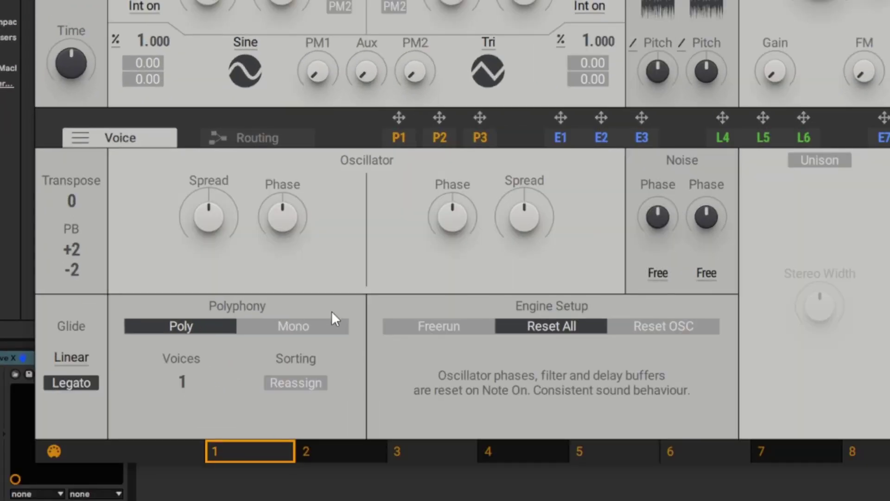
Try Mono as the voice polyphony mode and return it to Poly.
click(312, 328)
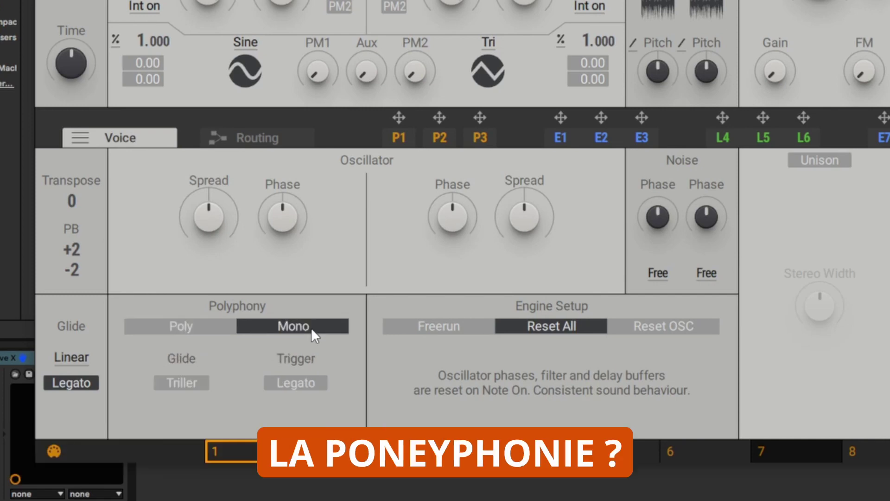
click(209, 330)
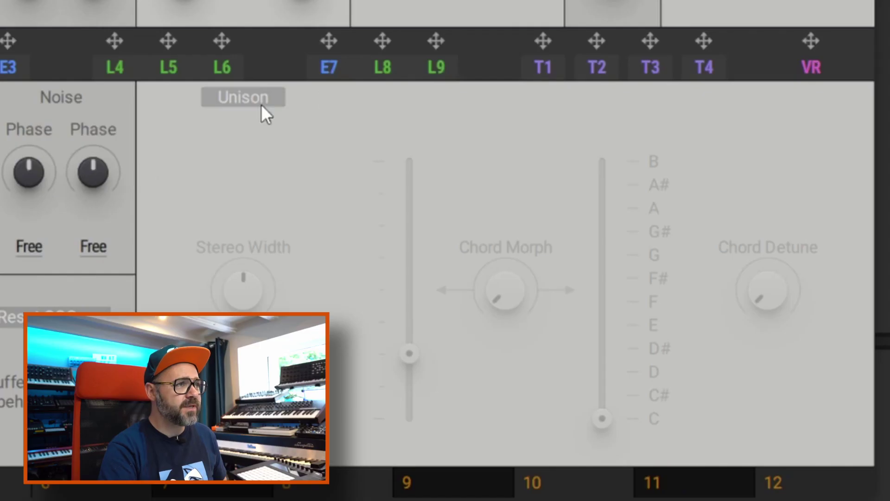
Enable Unison and slightly adjust its Stereo Width.
click(833, 166)
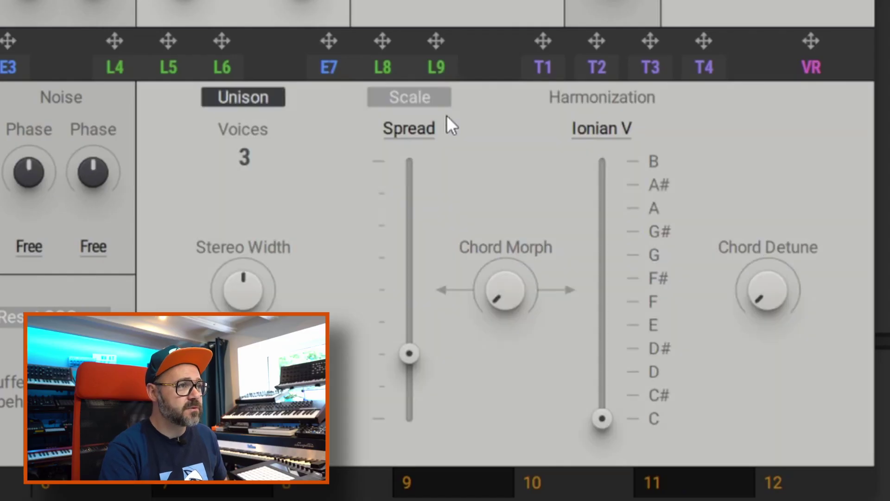
mouse_move(231, 295)
drag(230, 295, 249, 247)
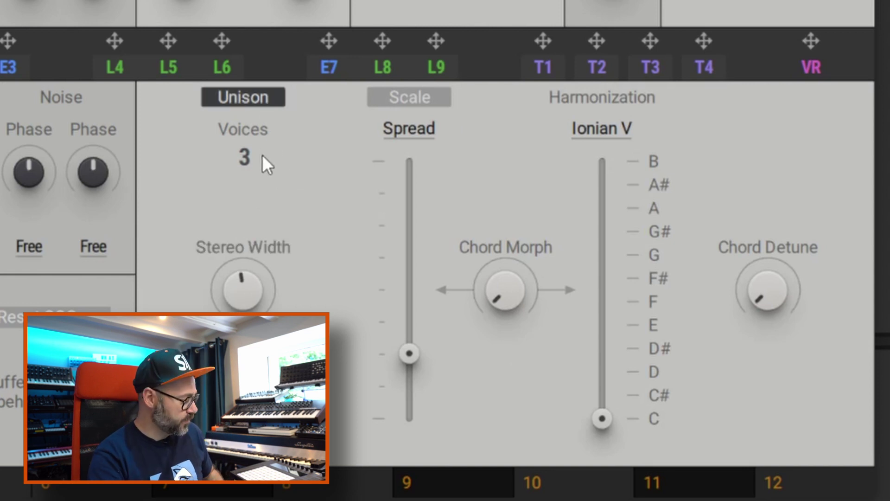
mouse_move(427, 389)
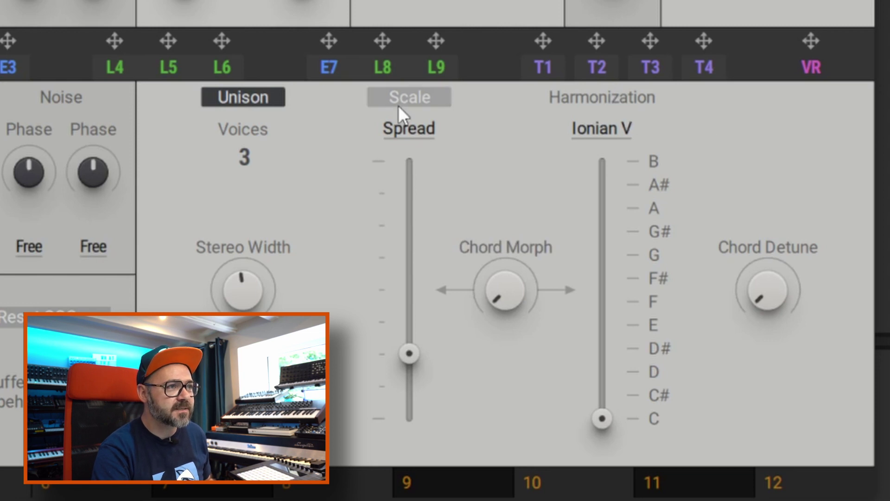
mouse_move(509, 281)
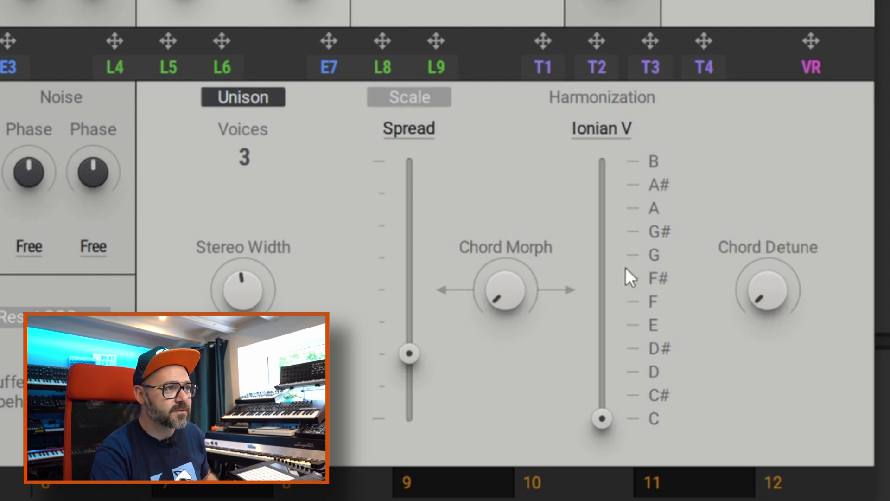
Raise the unison Spread slider and turn Chord Morph fully up towards harmonization.
drag(409, 355, 409, 315)
drag(506, 300, 505, 259)
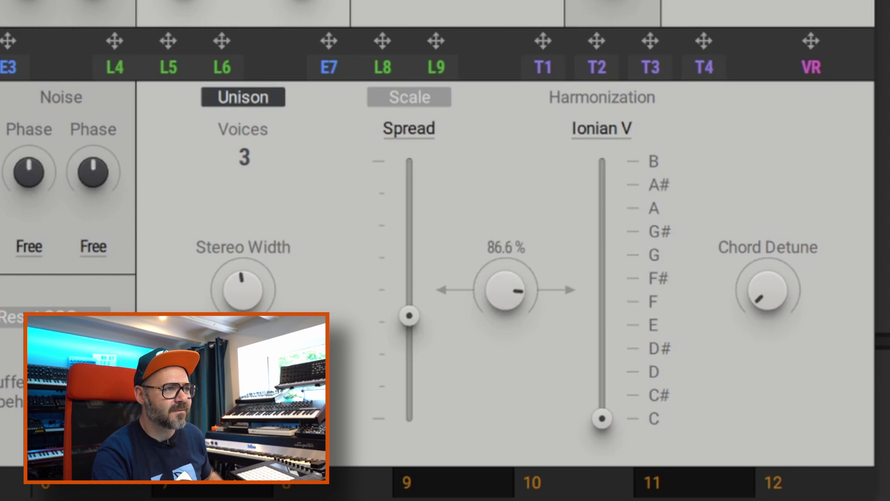
drag(506, 290, 505, 284)
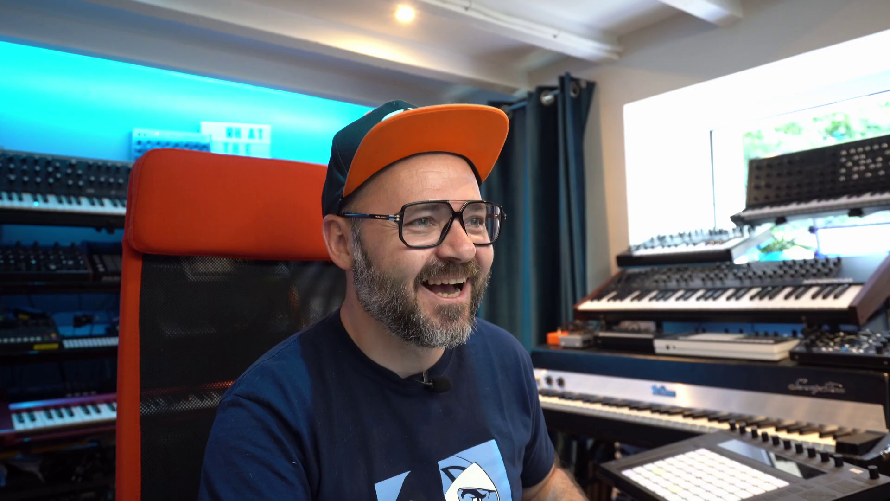
drag(506, 284, 505, 275)
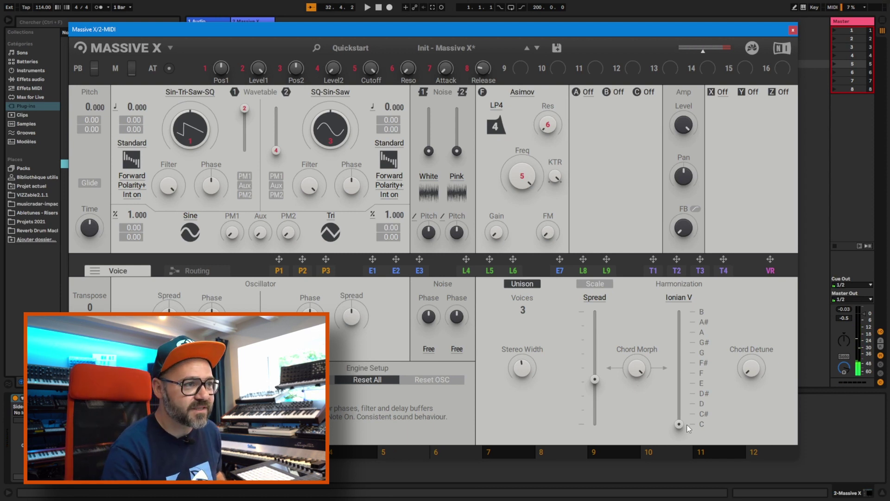
Move the harmonization slider to F#, browse the Heptatonic scales and try Balinese Set1 from the Chords category.
drag(679, 424, 679, 362)
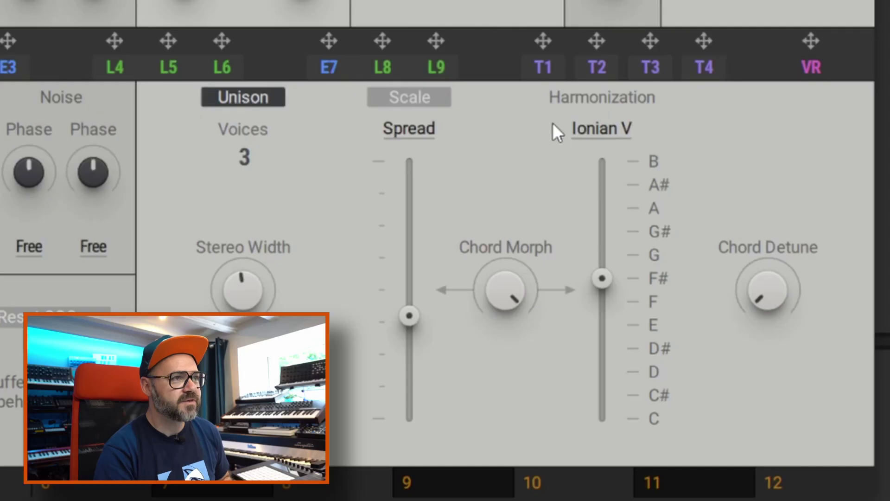
click(619, 128)
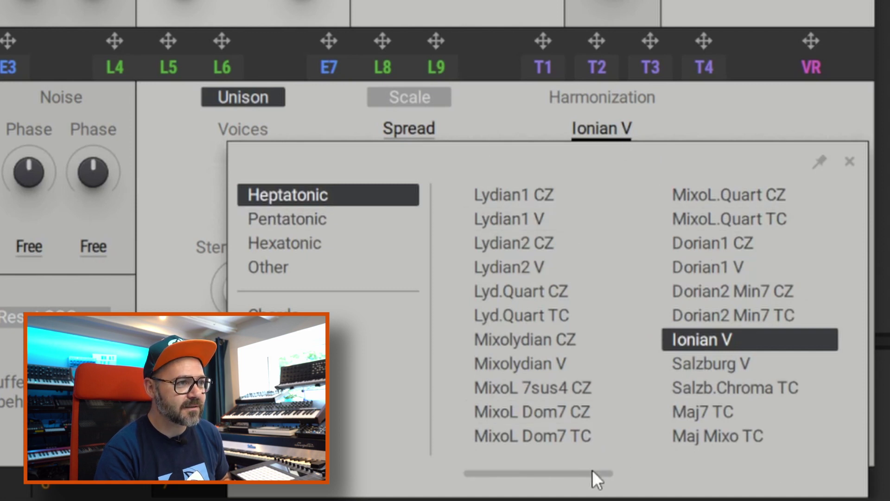
drag(593, 474, 821, 477)
drag(880, 495, 632, 487)
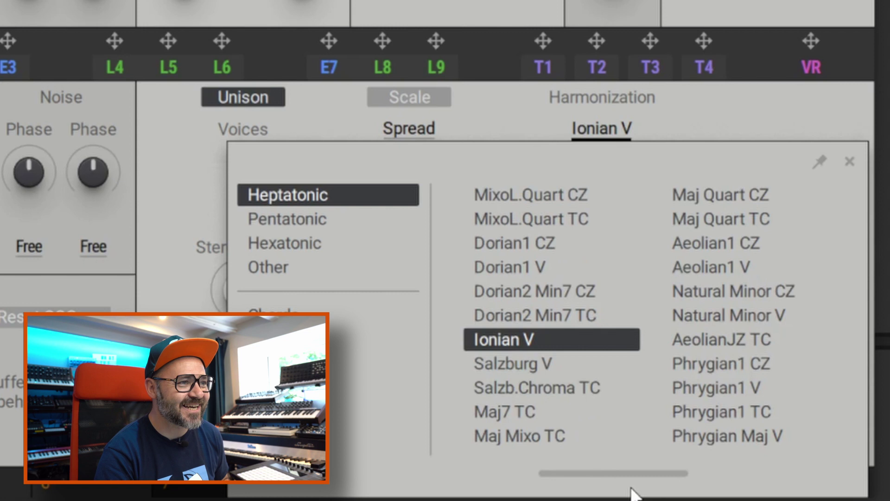
click(309, 315)
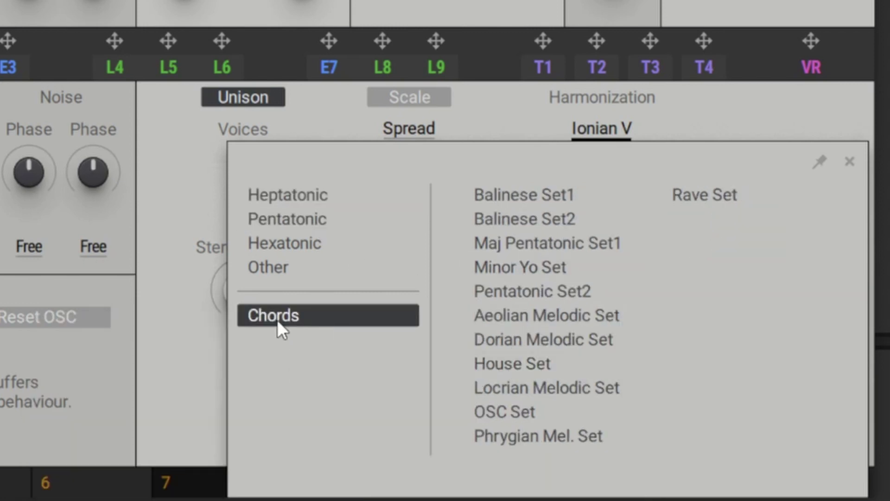
click(532, 196)
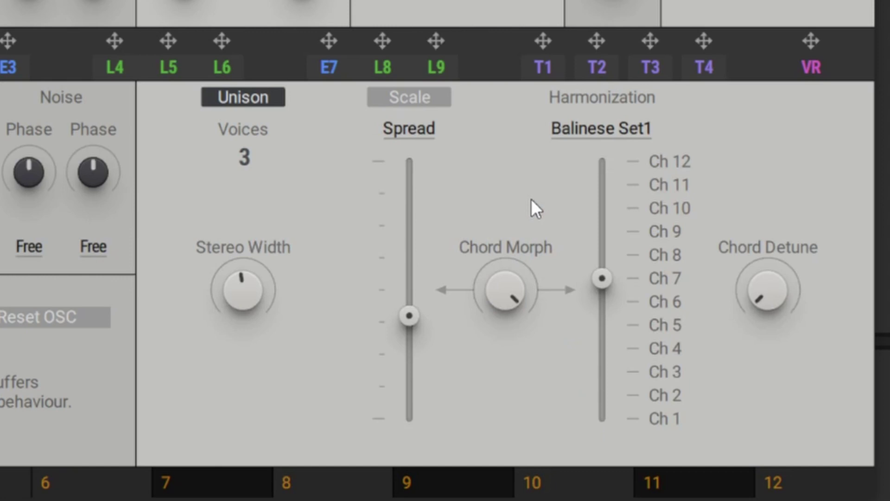
Change the unison harmonization to the Lydian1 CZ scale from the Heptatonic category.
click(602, 128)
click(294, 198)
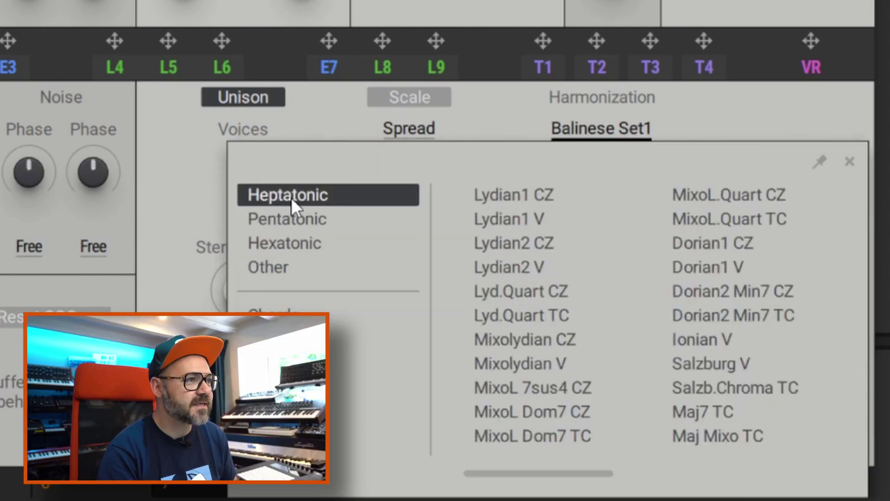
click(510, 194)
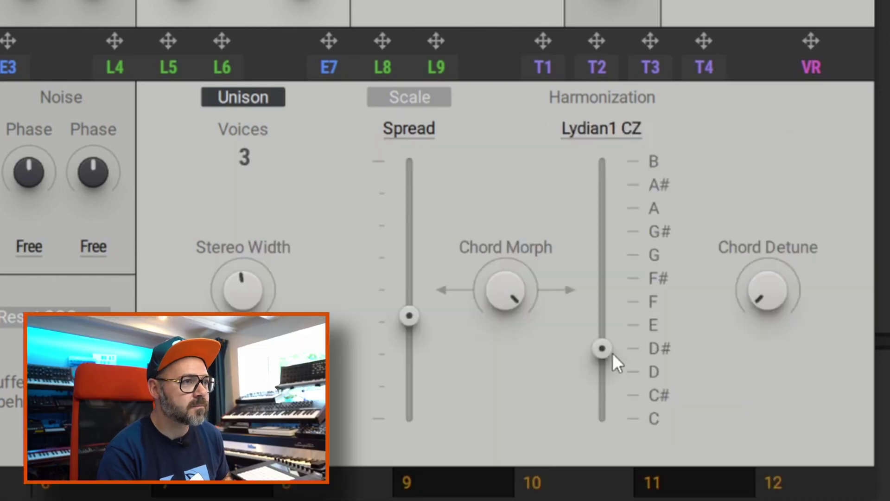
Set the harmonization slider to G and turn down Chord Morph.
drag(613, 355, 604, 295)
mouse_move(510, 291)
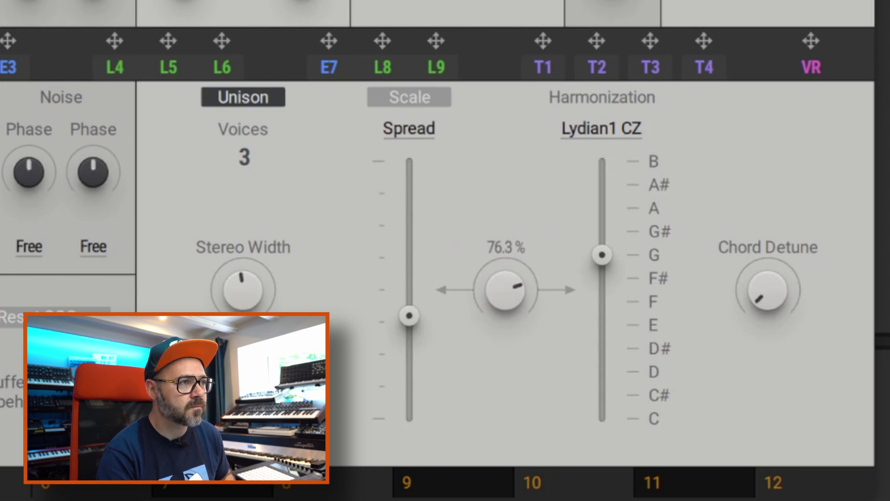
drag(506, 290, 505, 325)
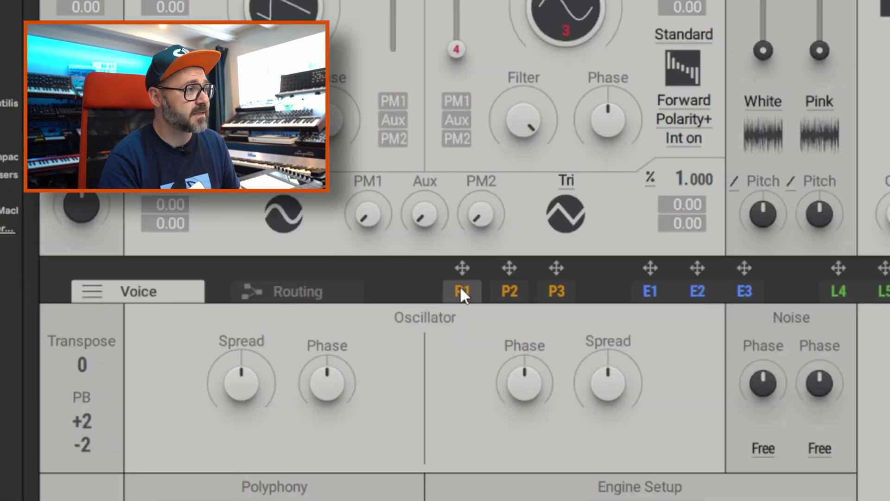
Open the P1 performer and draw a curve peaking at beat 2, dipping before beat 4 and rising again just before beat 5.
click(278, 269)
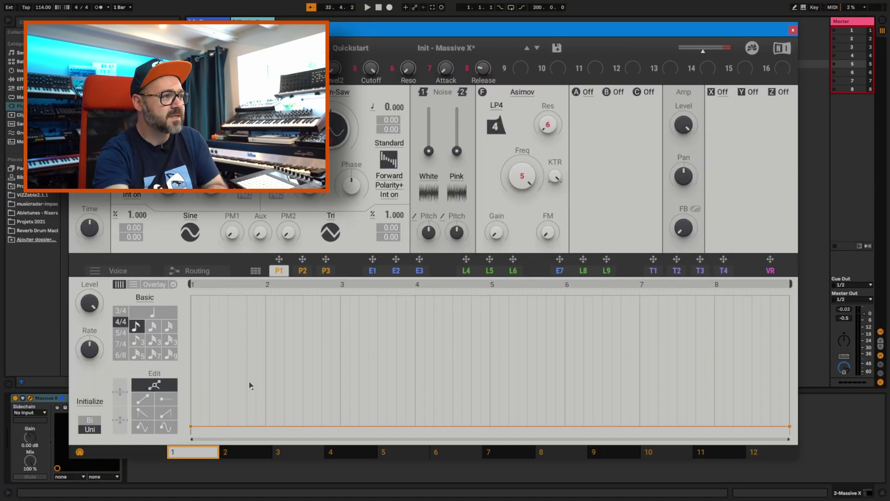
click(195, 333)
drag(232, 343, 275, 347)
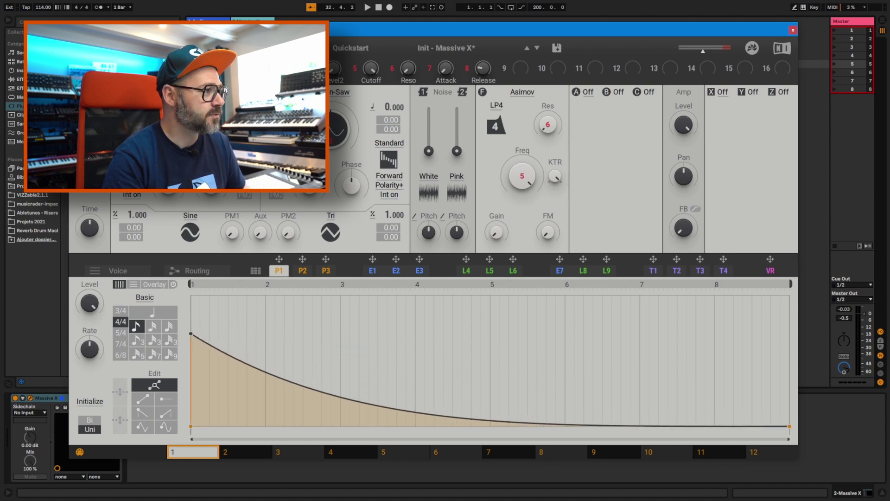
drag(192, 333, 266, 295)
click(406, 394)
drag(534, 406, 481, 318)
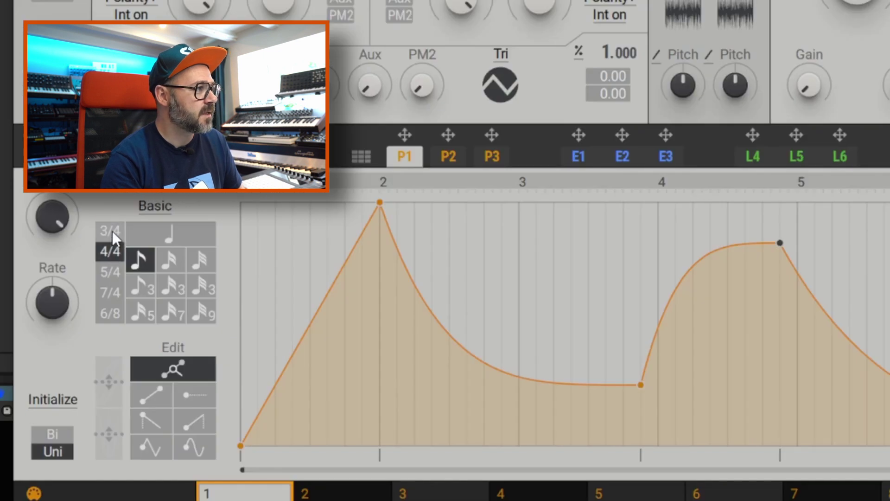
Set the P1 performer to 5/4 with a quarter-note grid and draw a stepped level pattern across its beats.
click(112, 231)
click(110, 251)
click(109, 272)
click(170, 260)
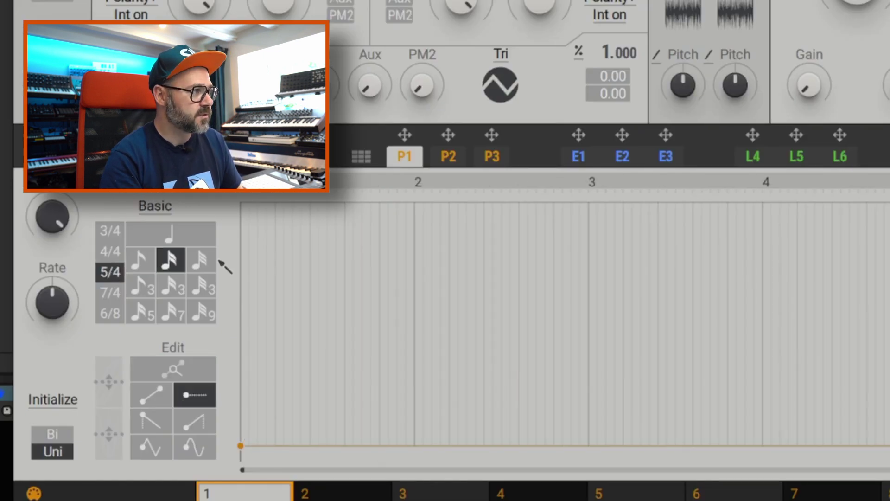
click(172, 234)
mouse_move(259, 276)
mouse_down()
mouse_move(430, 373)
mouse_move(734, 234)
mouse_move(872, 422)
mouse_move(380, 232)
mouse_up()
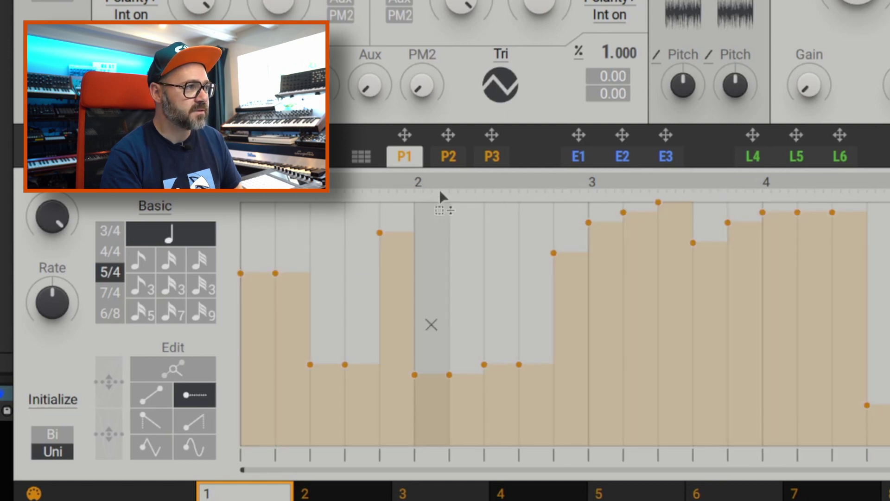
Assign P1 to the filter frequency with a positive modulation amount and redraw its stepped pattern across the eight beats.
drag(400, 138, 671, 97)
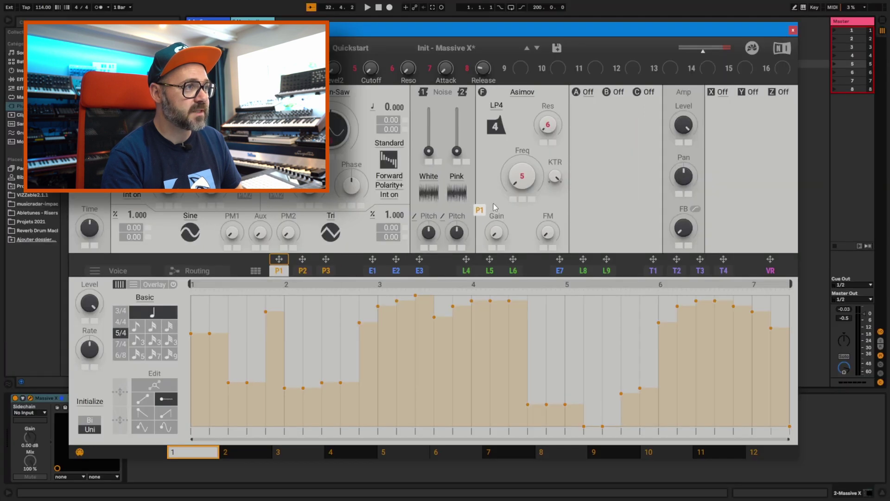
drag(511, 203, 511, 202)
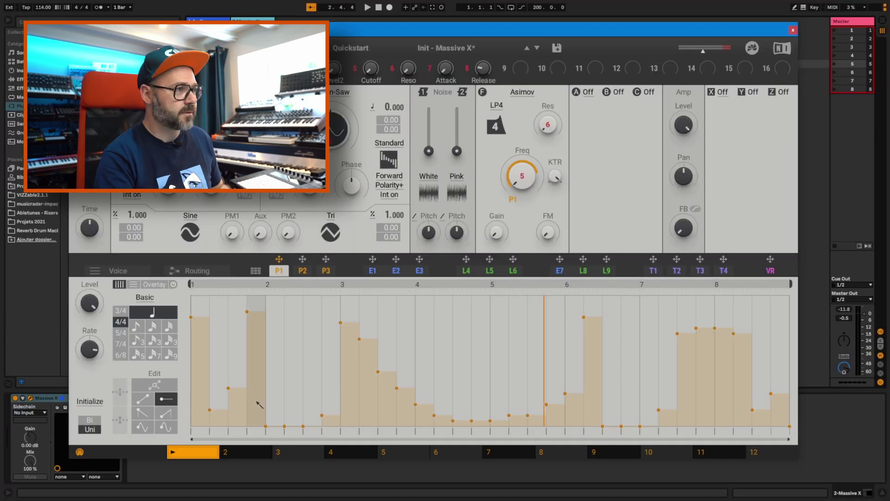
mouse_move(228, 343)
mouse_down()
mouse_move(277, 310)
mouse_move(318, 375)
mouse_move(390, 312)
mouse_move(440, 375)
mouse_move(471, 298)
mouse_move(492, 313)
mouse_move(506, 399)
mouse_move(551, 304)
mouse_move(624, 298)
mouse_move(671, 375)
mouse_move(771, 343)
mouse_move(787, 413)
mouse_up()
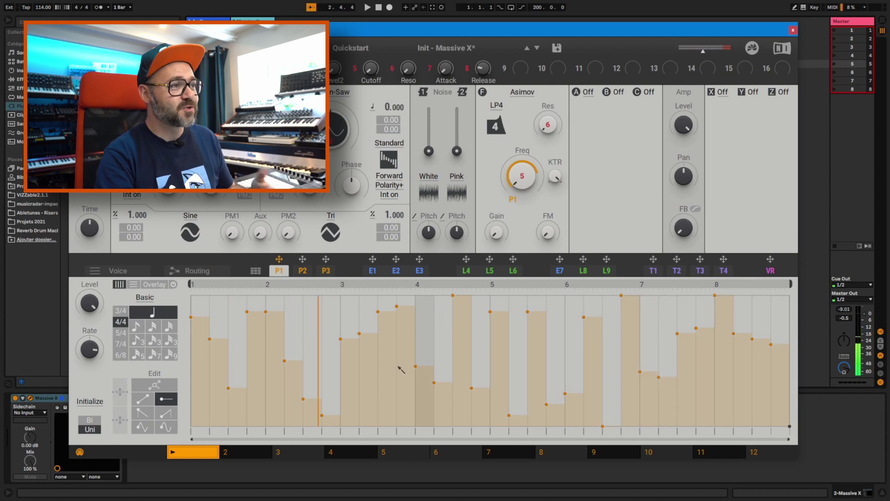
mouse_move(521, 181)
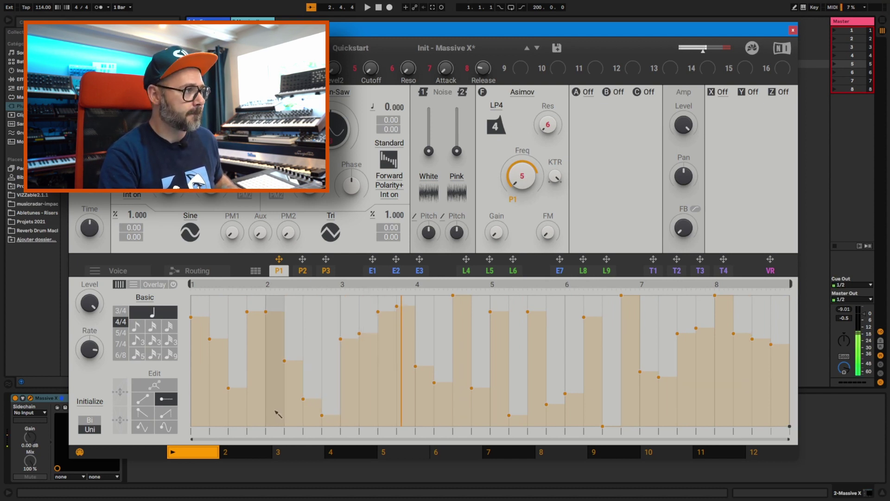
Redraw the P1 pattern with falling ramp shapes of varying heights and assign P3 to the second oscillator's wavetable position.
click(143, 413)
mouse_move(197, 306)
mouse_down()
mouse_move(219, 286)
mouse_move(318, 329)
mouse_move(487, 380)
mouse_move(686, 325)
mouse_move(789, 376)
mouse_up()
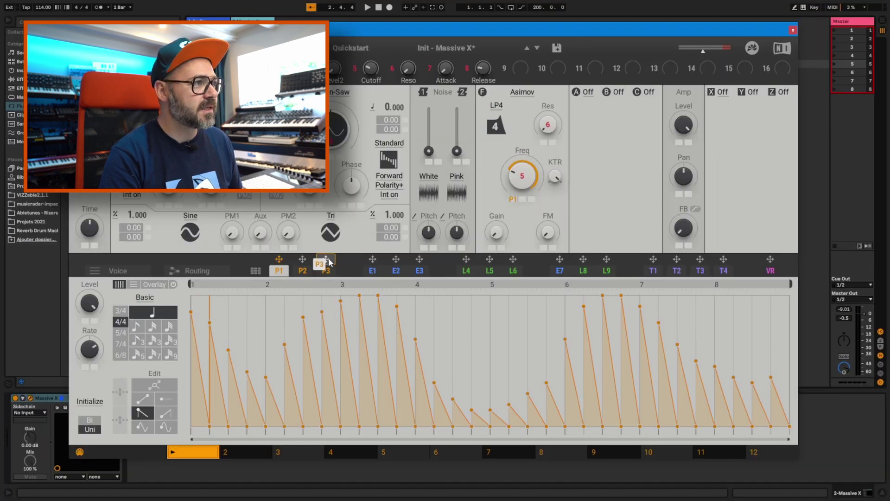
drag(328, 261, 139, 138)
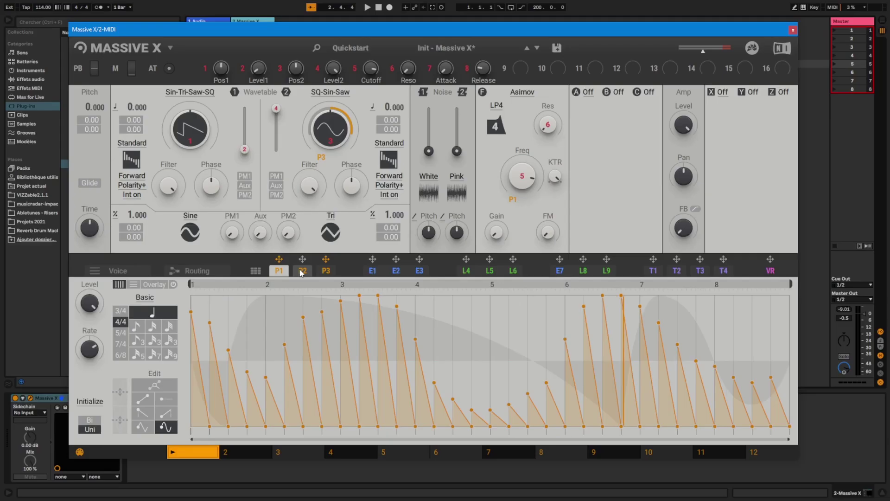
Open the E1 to E3 envelopes and try Switcher LFO as Modulator 2's type.
click(374, 271)
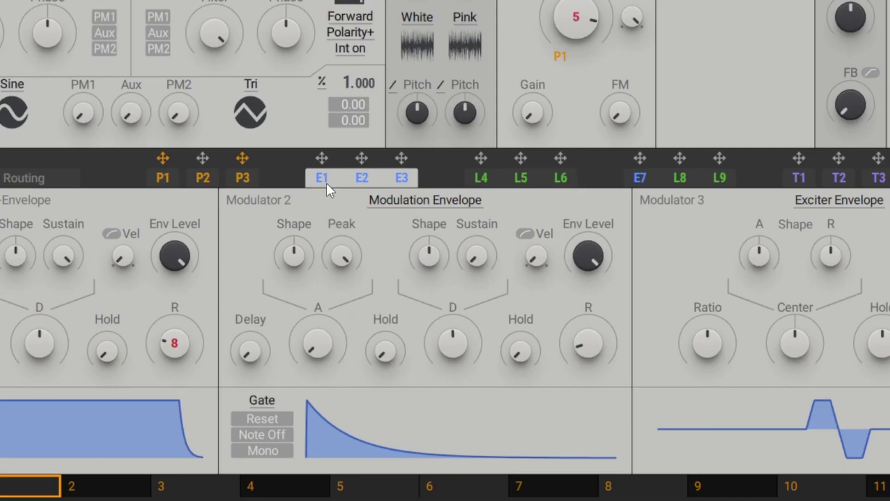
click(448, 206)
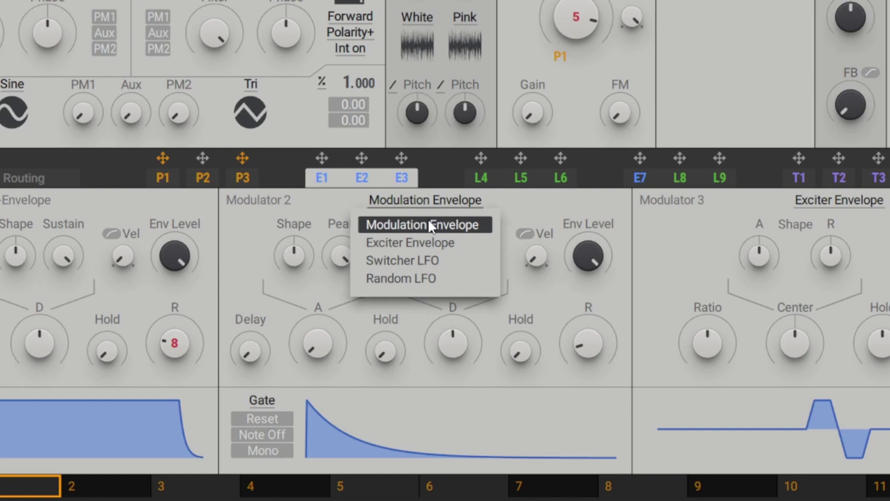
click(415, 257)
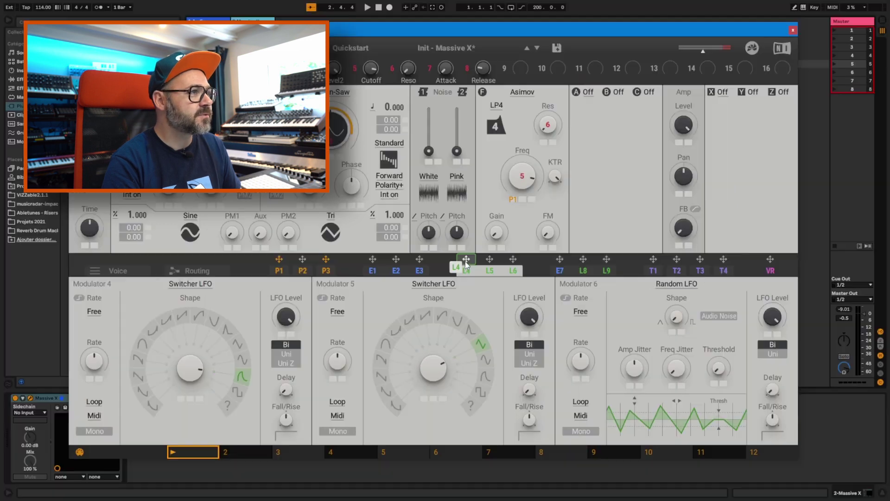
Assign L4 to the first noise level and set its Switcher LFO shape to the square wave.
drag(773, 124, 428, 116)
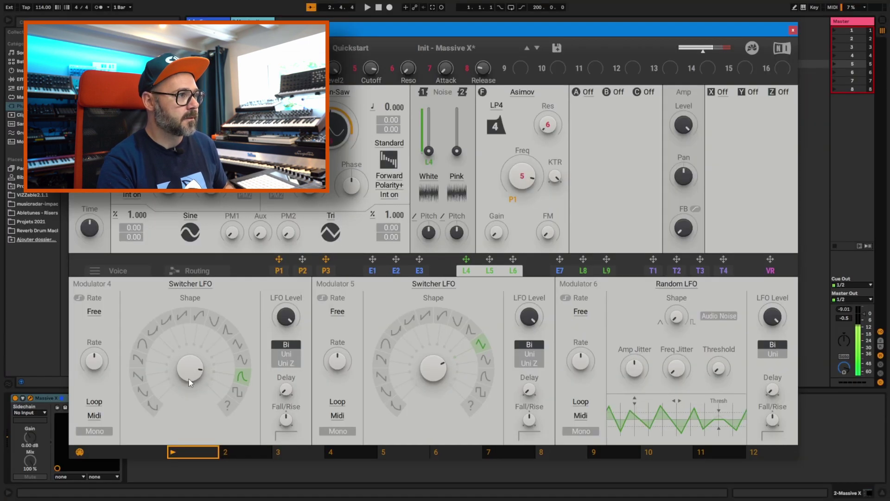
mouse_move(193, 368)
mouse_down()
mouse_move(192, 379)
mouse_move(191, 365)
mouse_up()
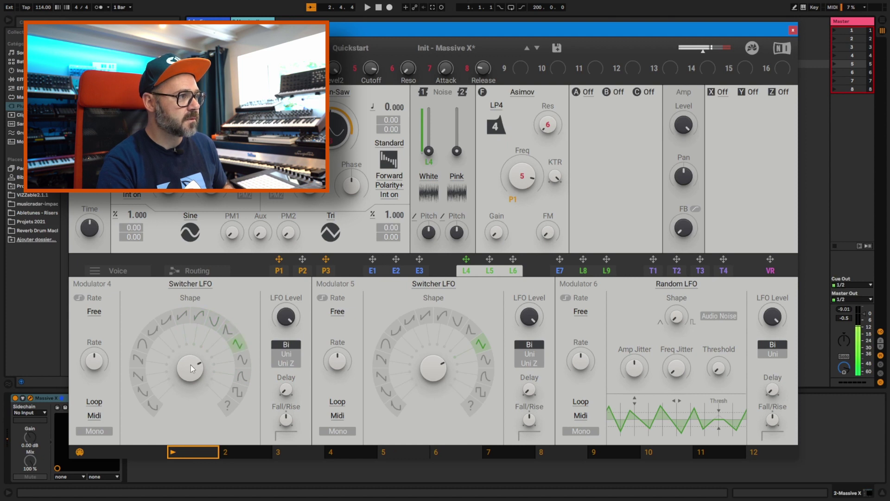
drag(190, 366, 190, 374)
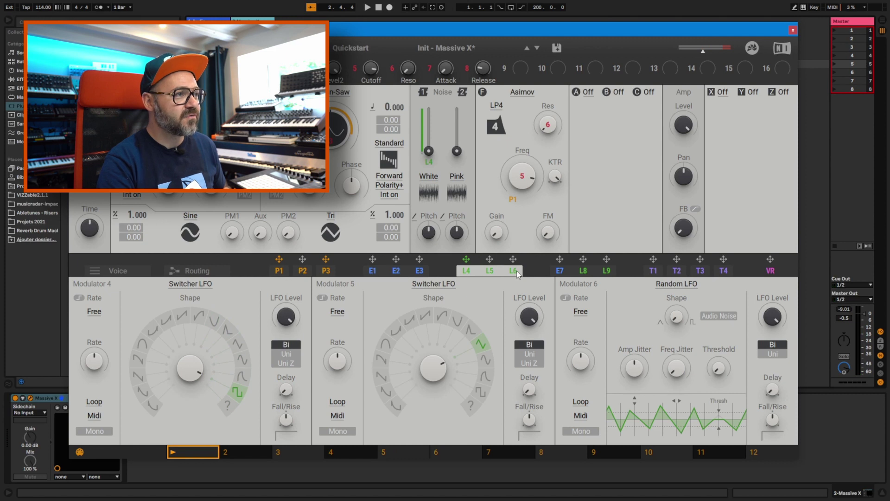
Open Modulator 7, try the Switcher LFO, Modulation Envelope and Exciter Envelope types, and change it to Random LFO.
click(564, 272)
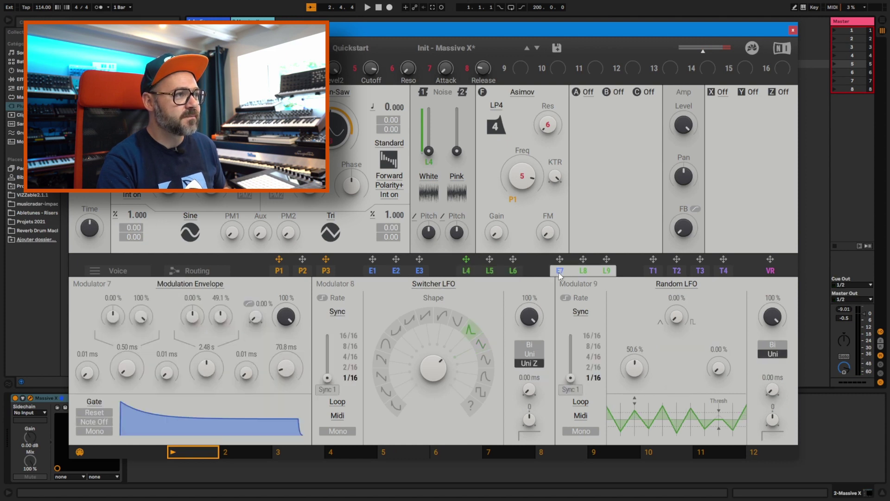
click(191, 283)
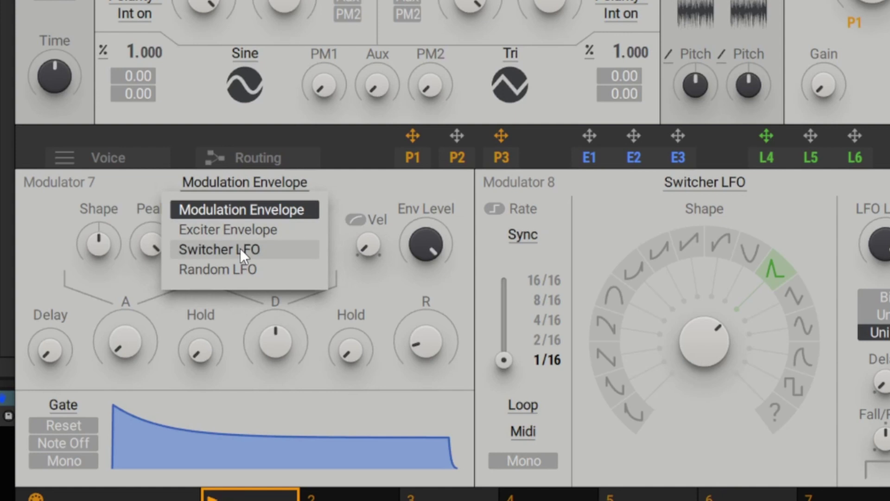
click(241, 249)
click(250, 179)
click(231, 210)
click(247, 181)
click(222, 229)
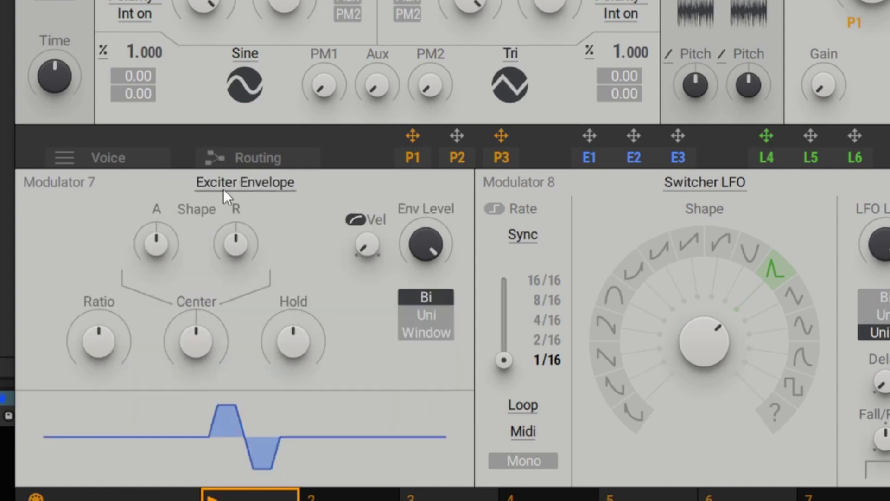
click(236, 183)
click(232, 269)
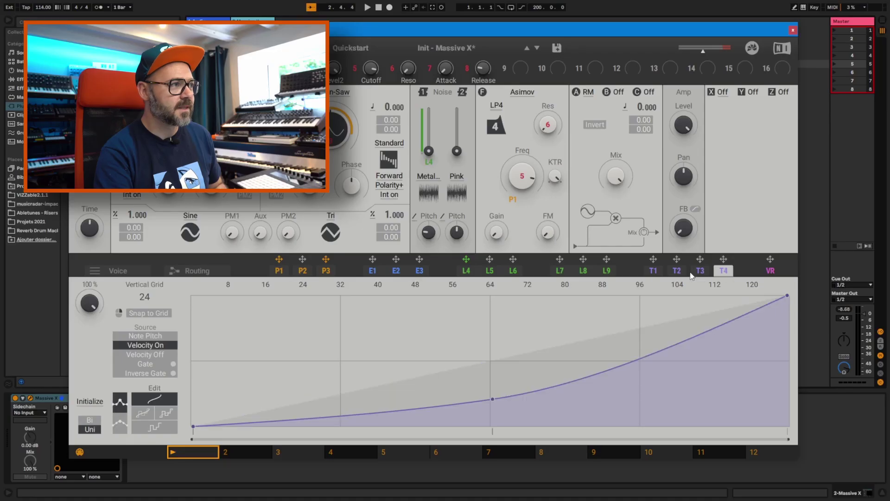
Shape the T1 note-pitch curve with a peak between C0 and C1, a dip between C4 and C5 and a lowered end point.
click(677, 271)
click(654, 271)
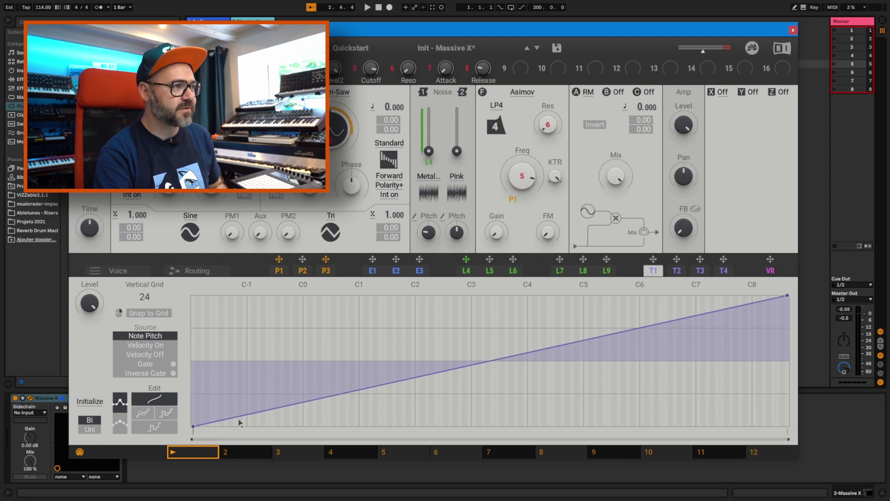
double_click(259, 410)
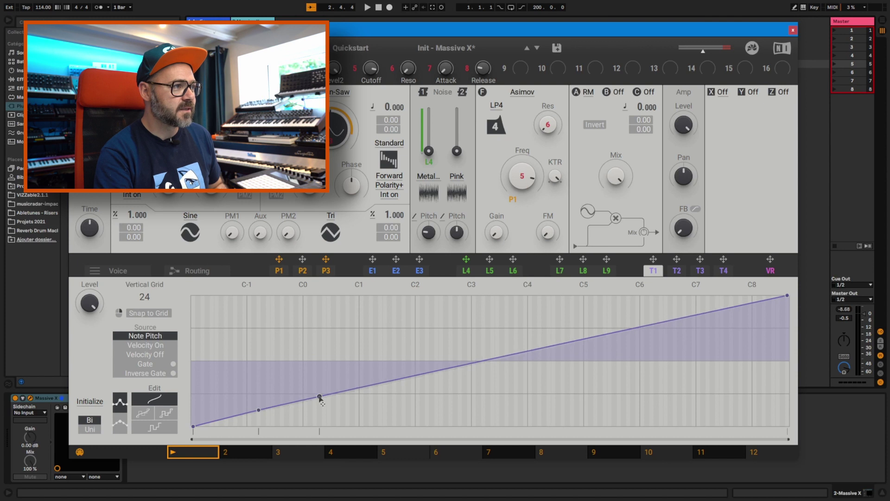
drag(318, 398, 331, 325)
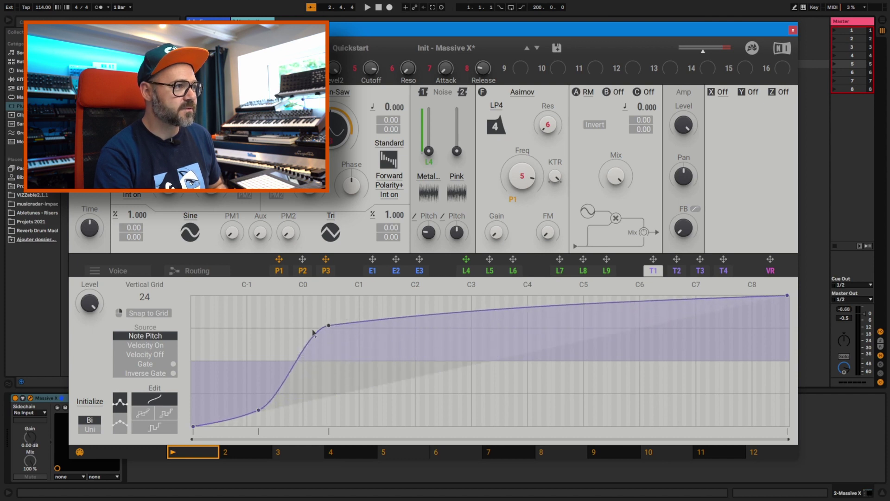
drag(329, 332, 334, 343)
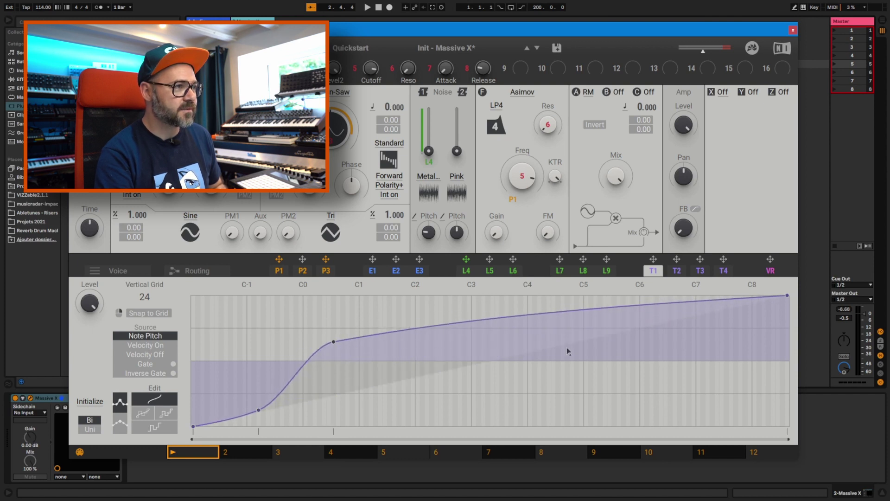
drag(562, 313, 563, 393)
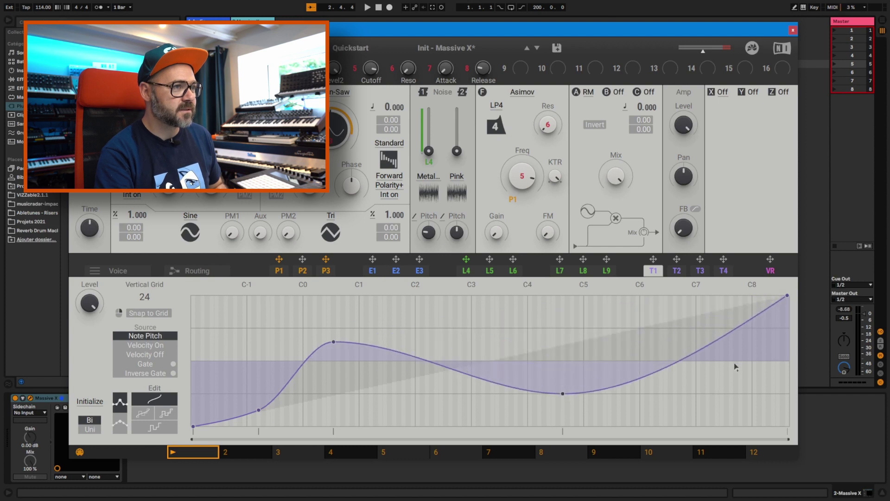
drag(788, 297, 790, 317)
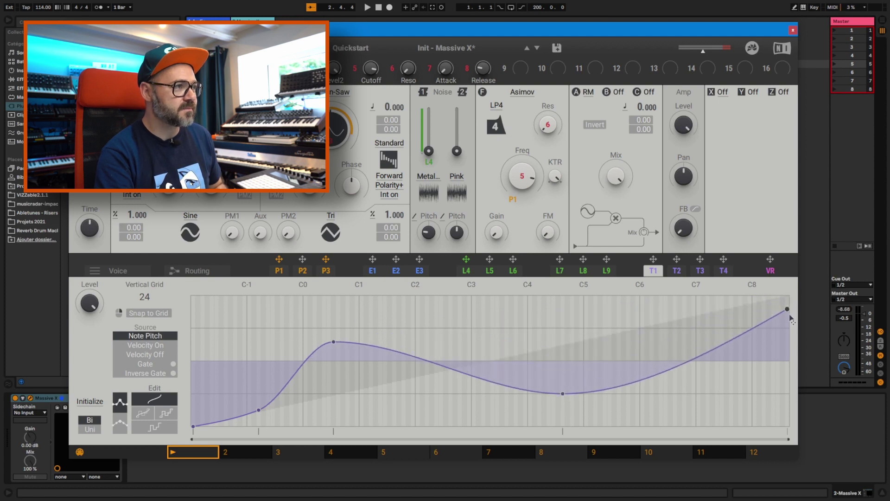
Assign T1 to the filter's FM amount and pull down the T1 curve point between C4 and C5.
drag(653, 259, 655, 265)
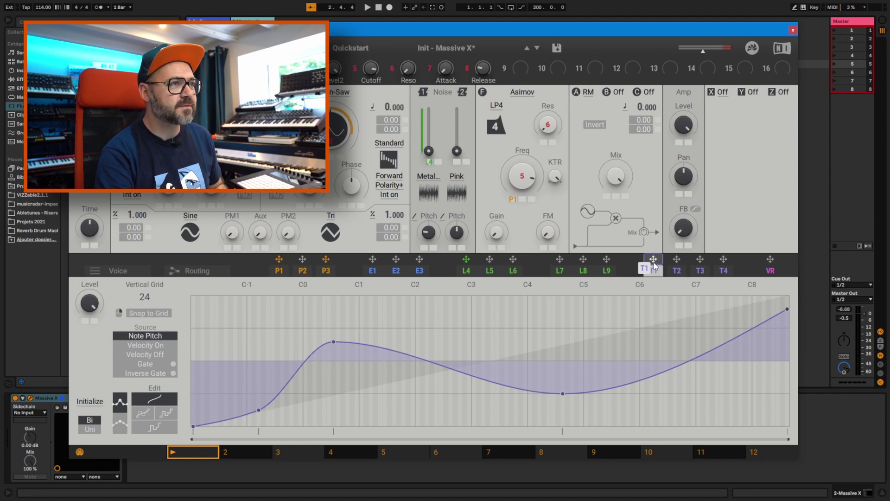
drag(654, 266, 548, 250)
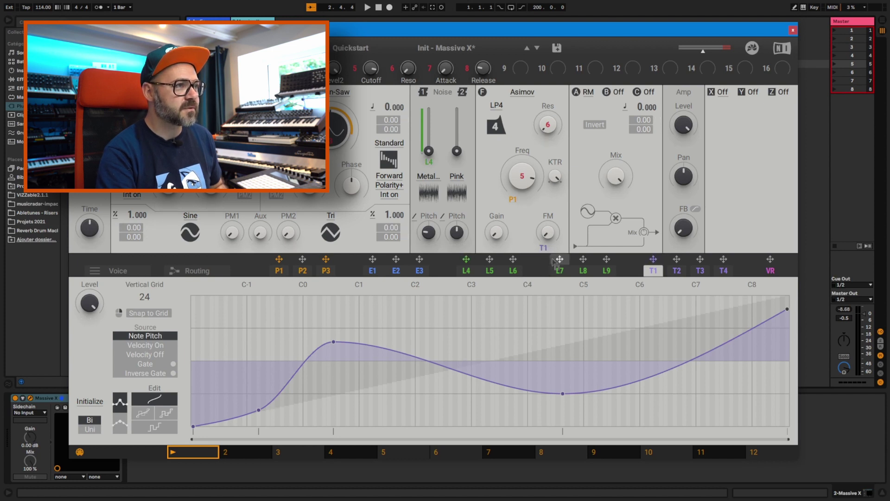
drag(563, 393, 560, 448)
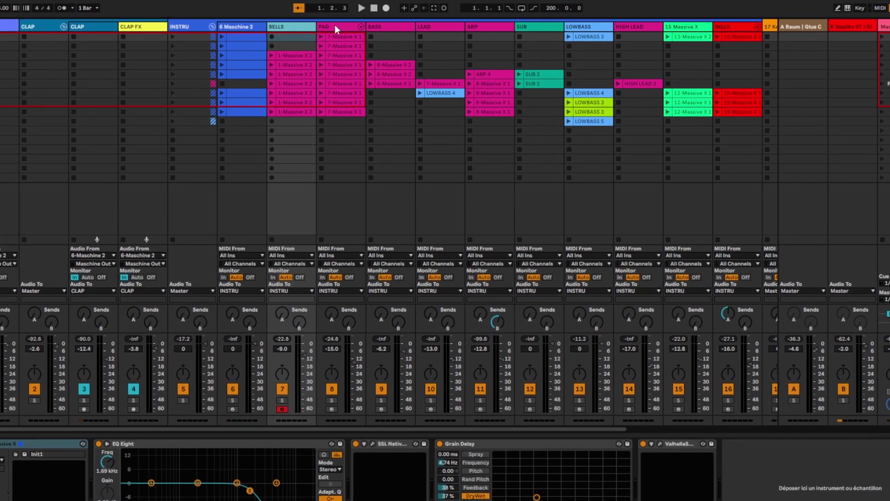
In the Ableton Live set, select the PAD track to audition its Massive X sound and move on to the BASS track.
click(334, 25)
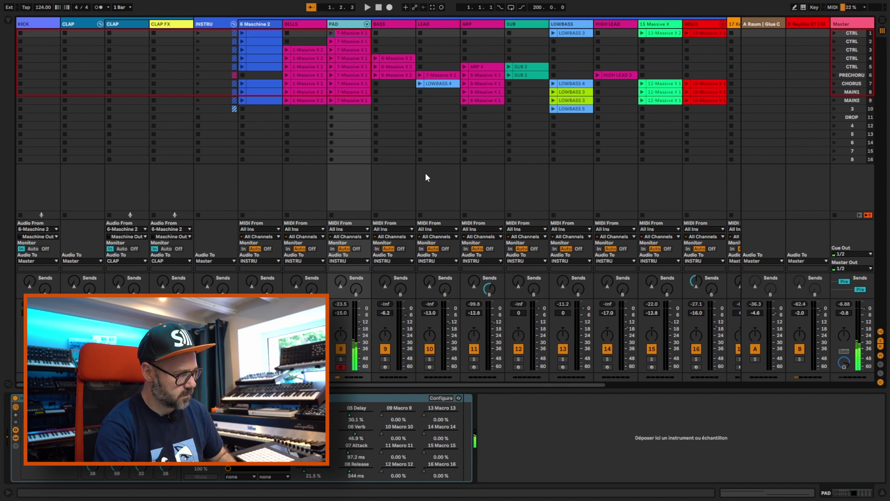
click(397, 24)
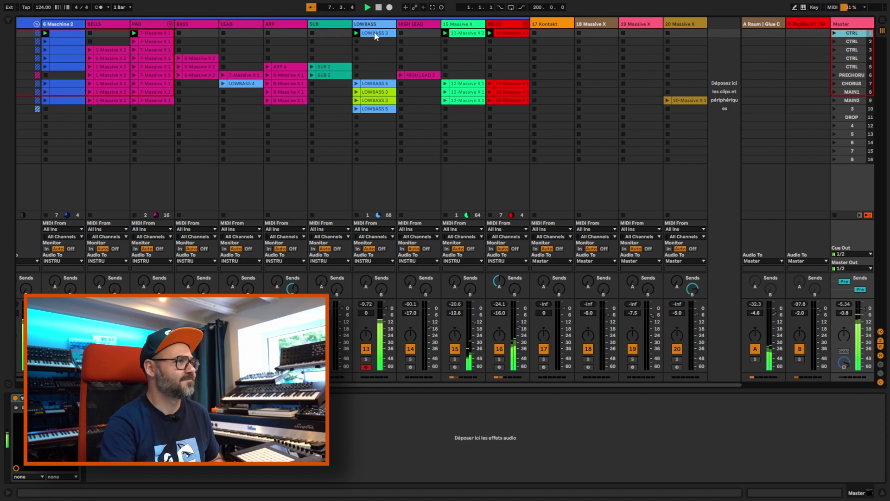
Select the LOWBASS track, move its Massive X window fully into view to examine the patch, and close the window.
click(376, 25)
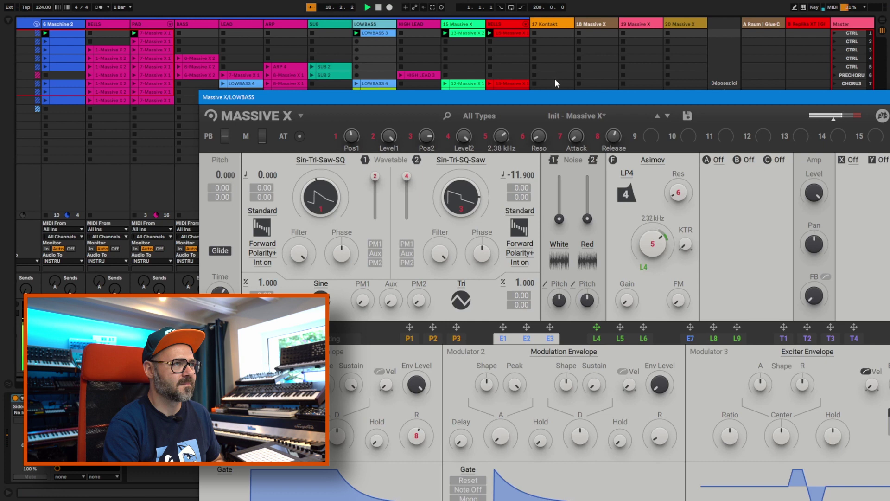
drag(552, 89, 419, 34)
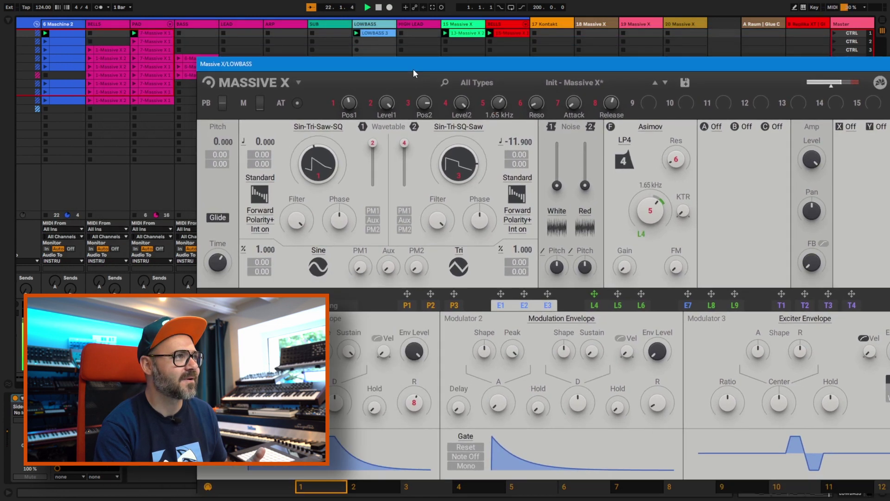
drag(414, 70, 316, 44)
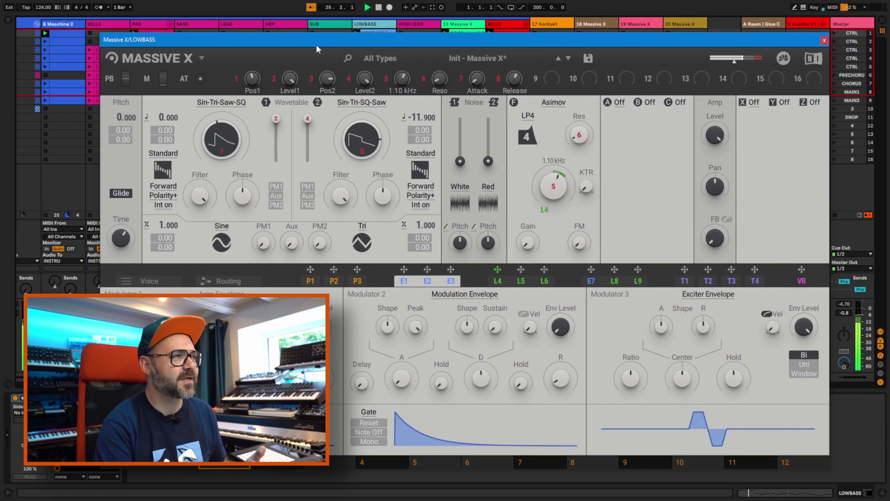
click(821, 40)
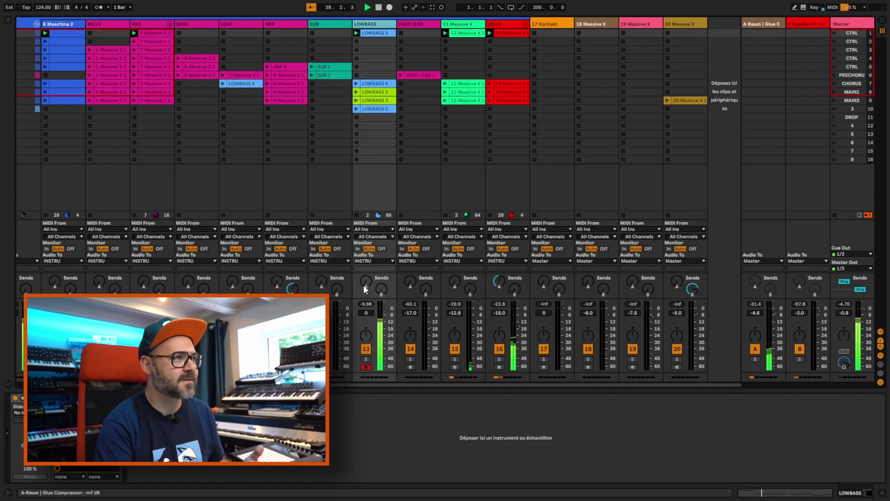
Solo the LOWBASS track and display the Massive X macro automation envelope of its first clip.
click(366, 359)
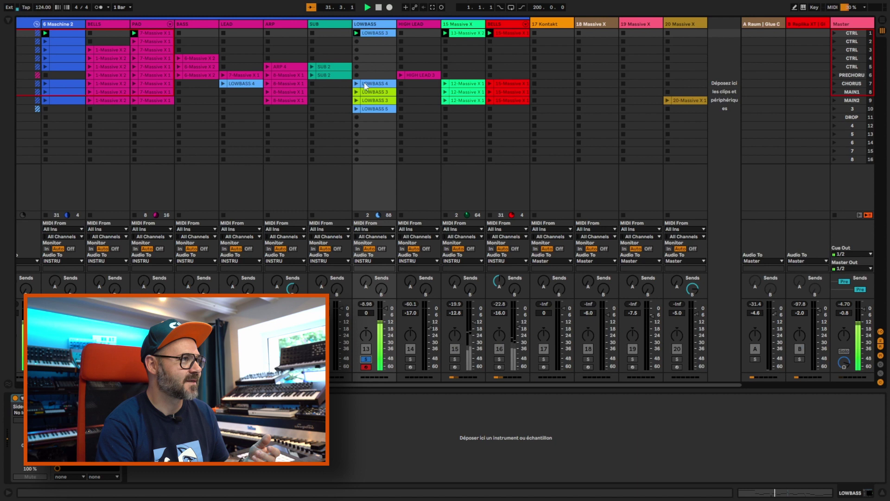
click(375, 33)
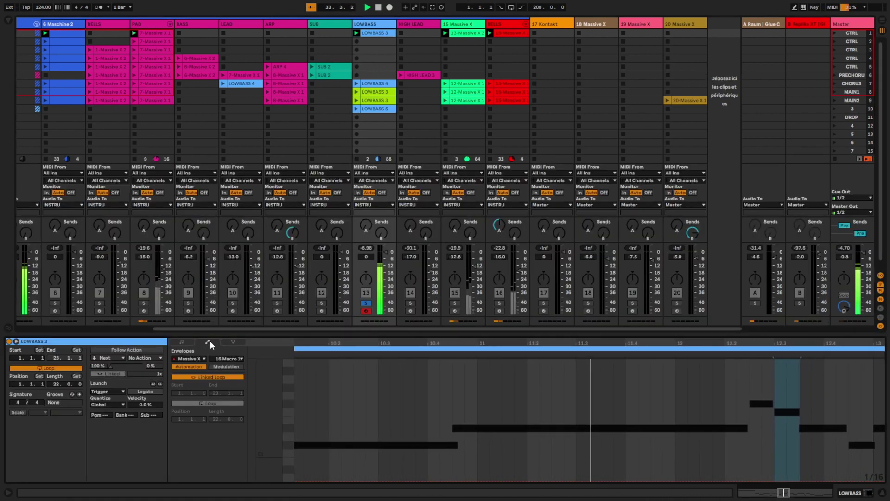
click(233, 360)
click(227, 421)
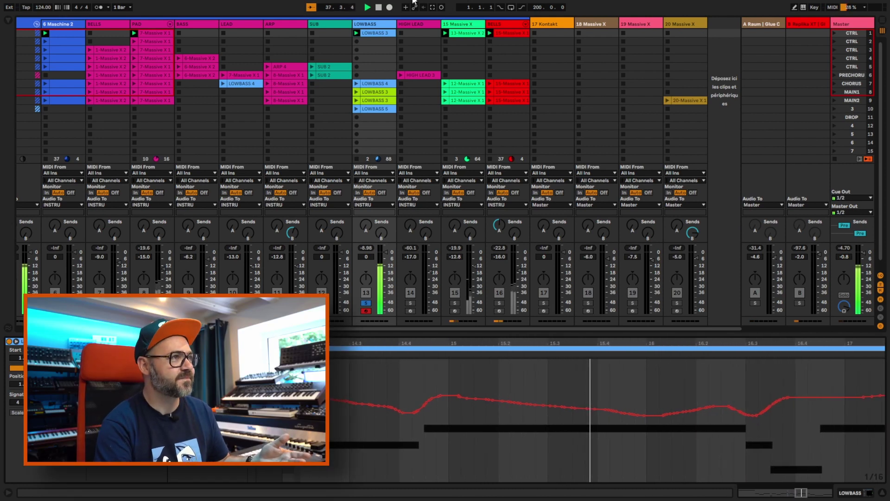
Unsolo the LOWBASS track and launch the CTRL scene in row 4.
click(367, 303)
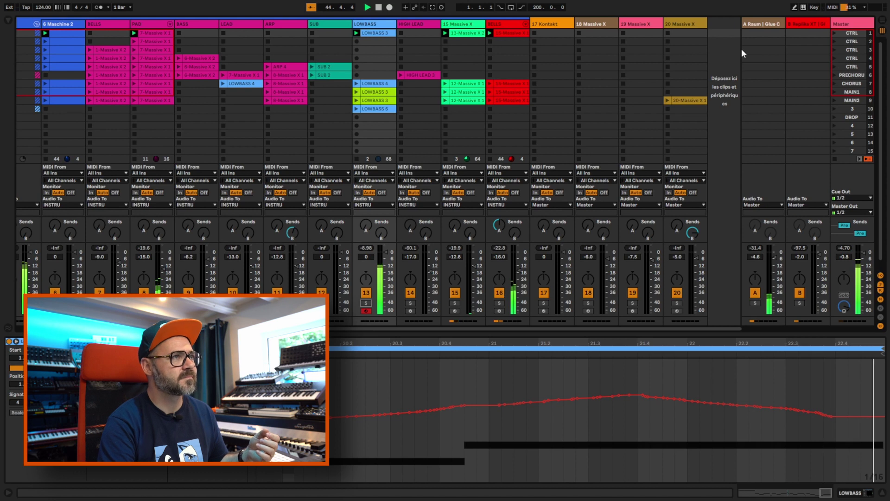
click(836, 59)
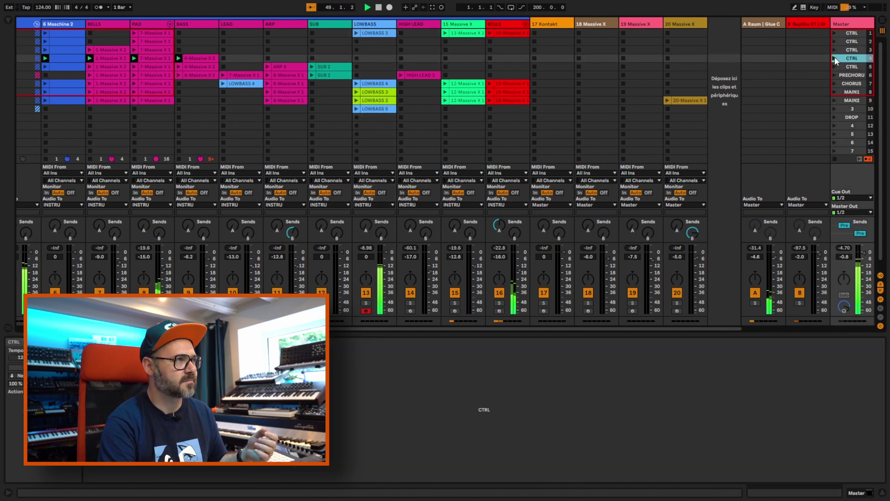